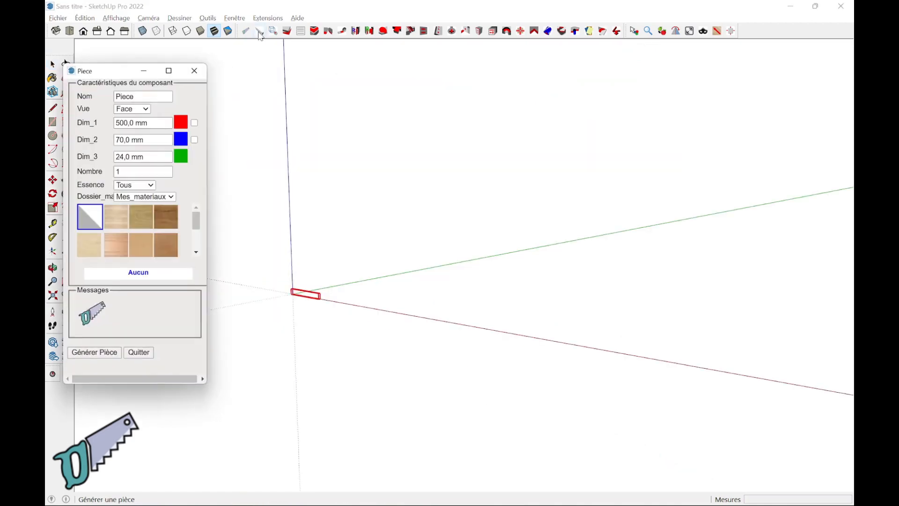
# - Name the piece Grand_cote and set its dimensions to 200 mm, 120 mm and 16 mm
pyautogui.write('Grand_c')
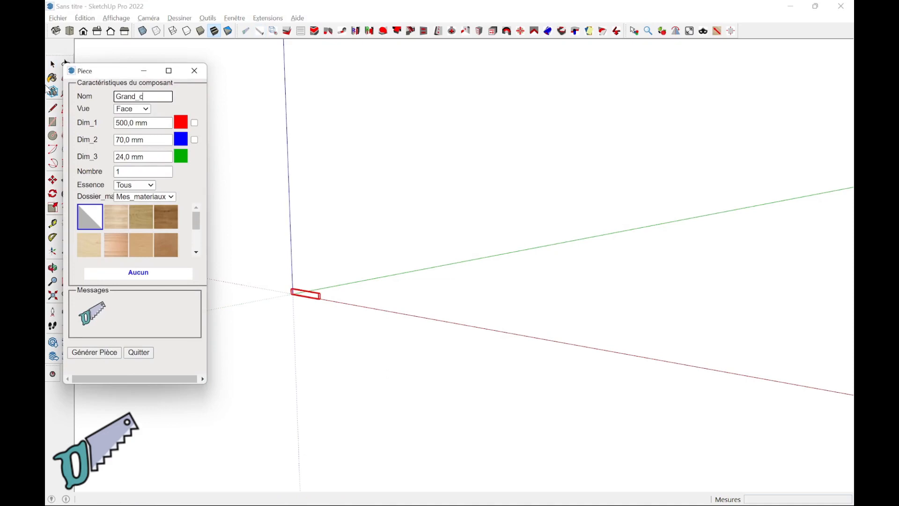
pyautogui.press('Tab')
pyautogui.press('Tab')
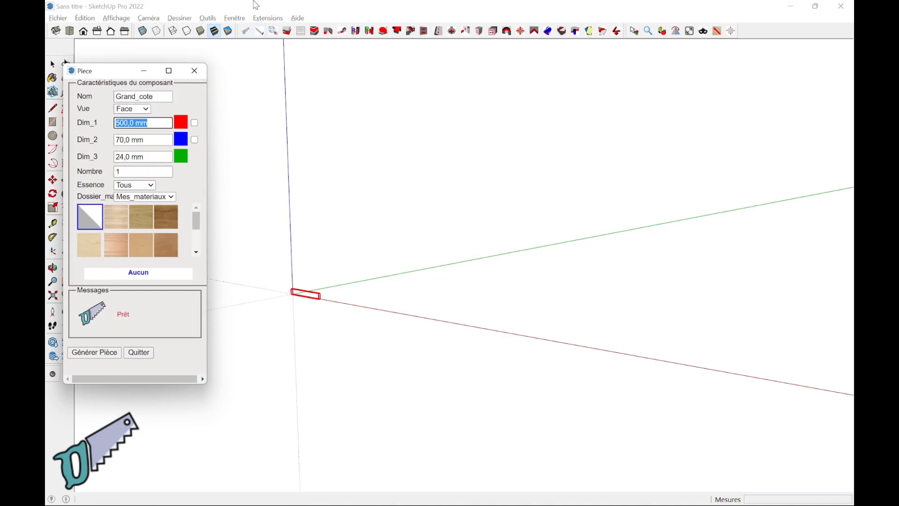
pyautogui.write('200')
pyautogui.press('Tab')
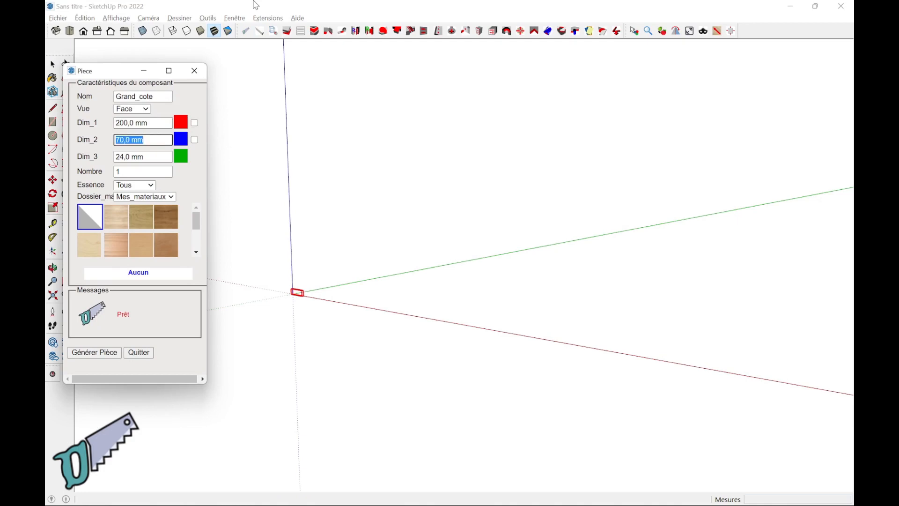
pyautogui.write('120')
pyautogui.press('Tab')
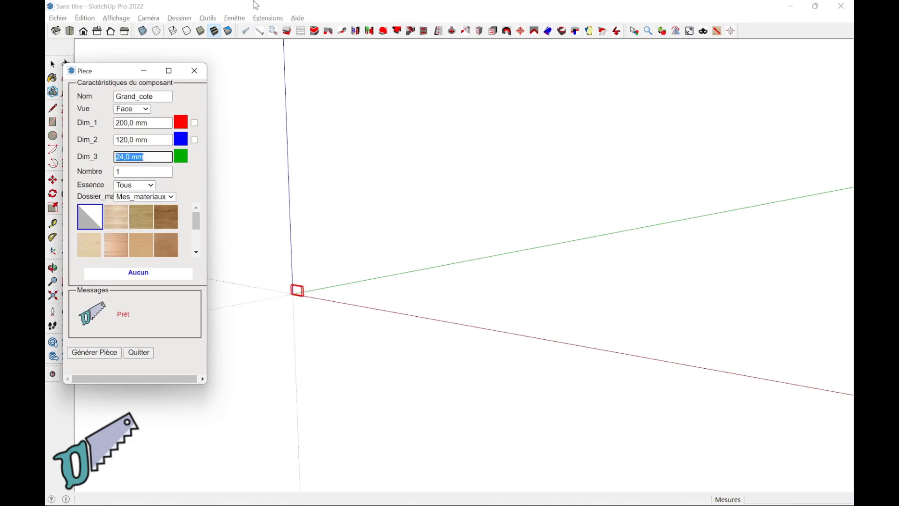
pyautogui.write('16')
pyautogui.press('Tab')
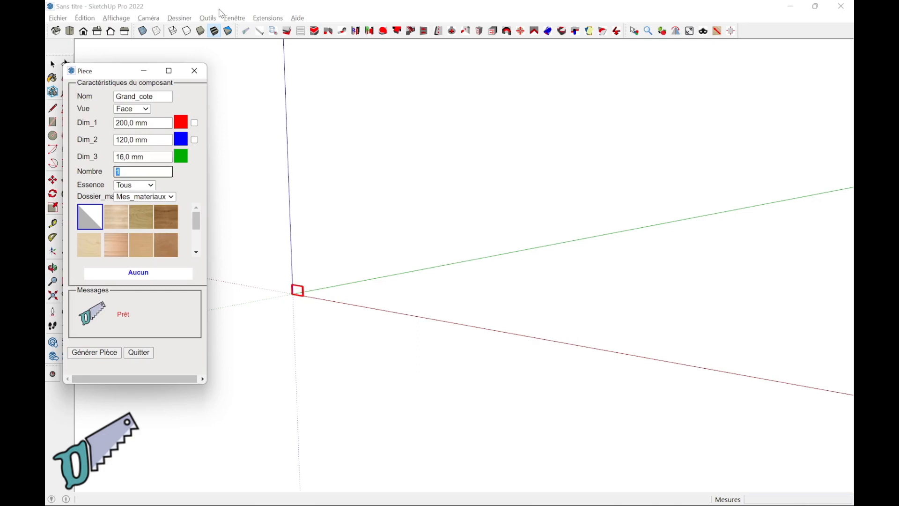
# - Generate two Grand_cote pieces as an Identique series with the Ash material
pyautogui.write('2')
pyautogui.press('Tab')
pyautogui.click(144, 184)
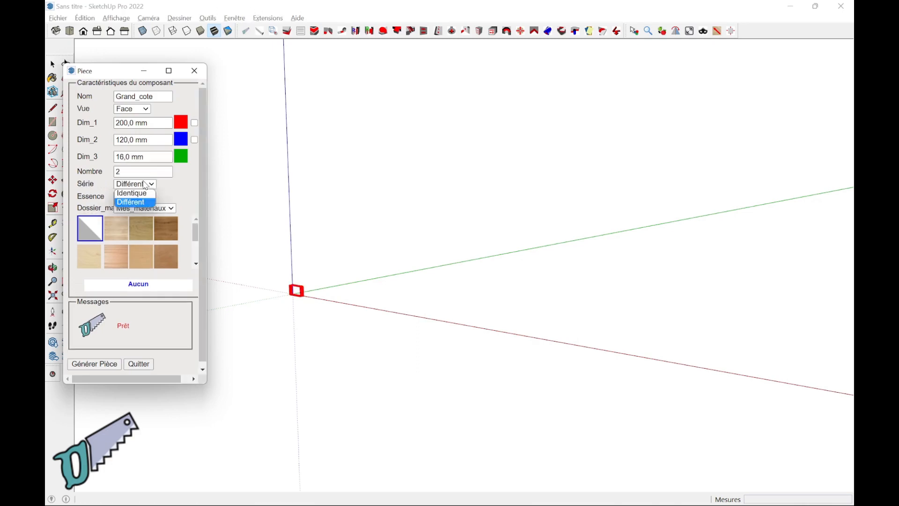
pyautogui.click(138, 193)
pyautogui.click(118, 231)
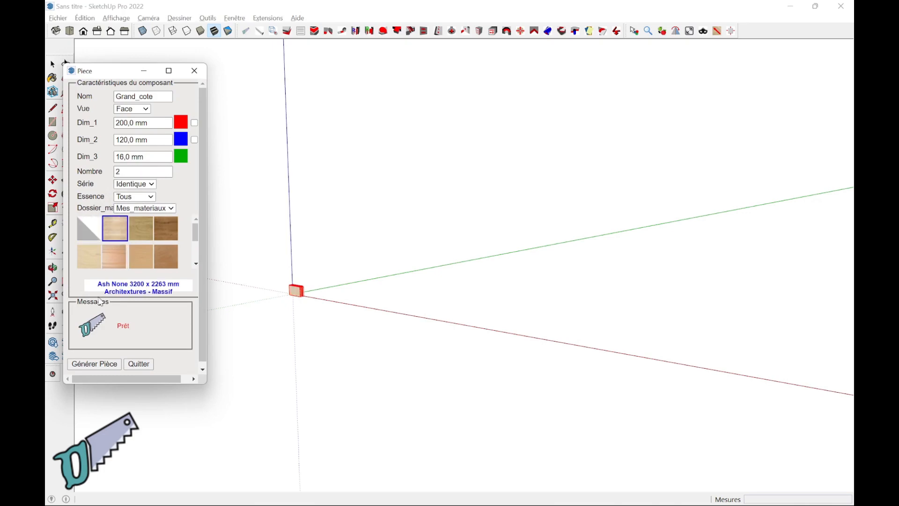
pyautogui.click(111, 364)
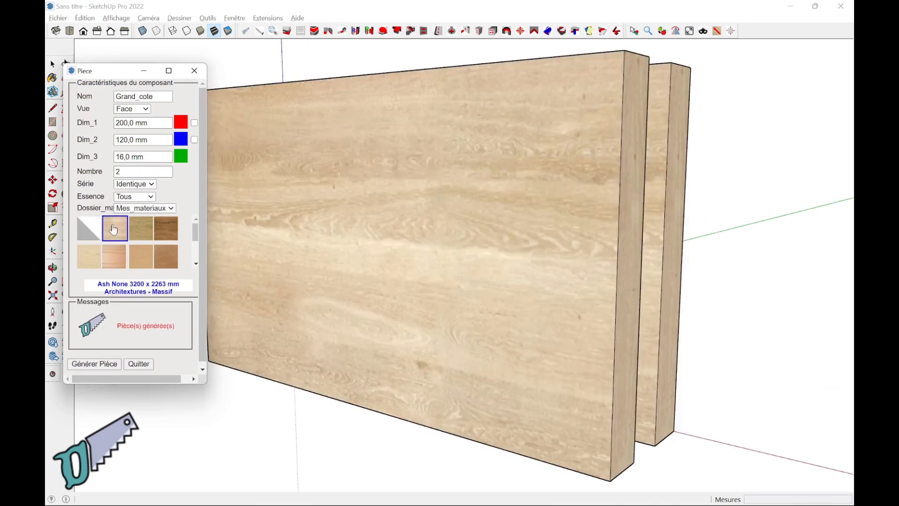
# - Generate the Petit_cote pieces with the view set to Droite and Dim_1 set to 120 mm
pyautogui.moveTo(135, 97); pyautogui.dragTo(102, 92)
pyautogui.write('Petit')
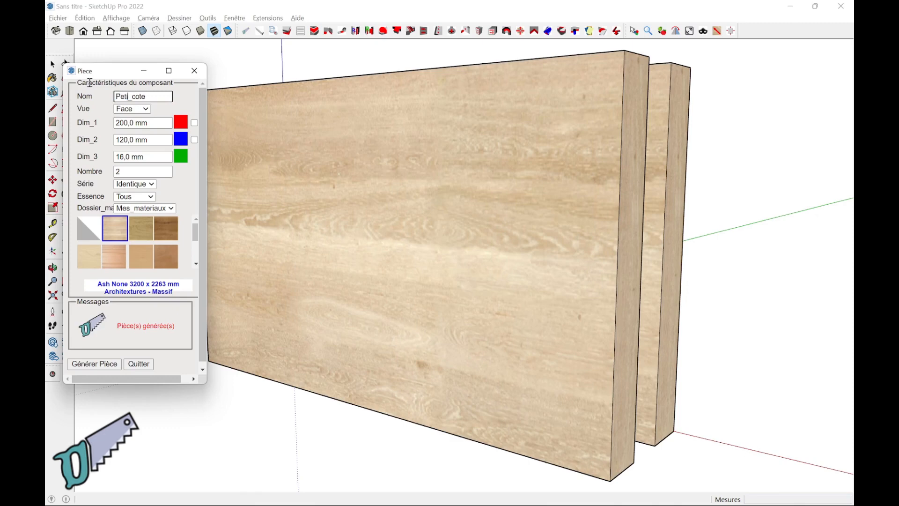
pyautogui.press('Tab')
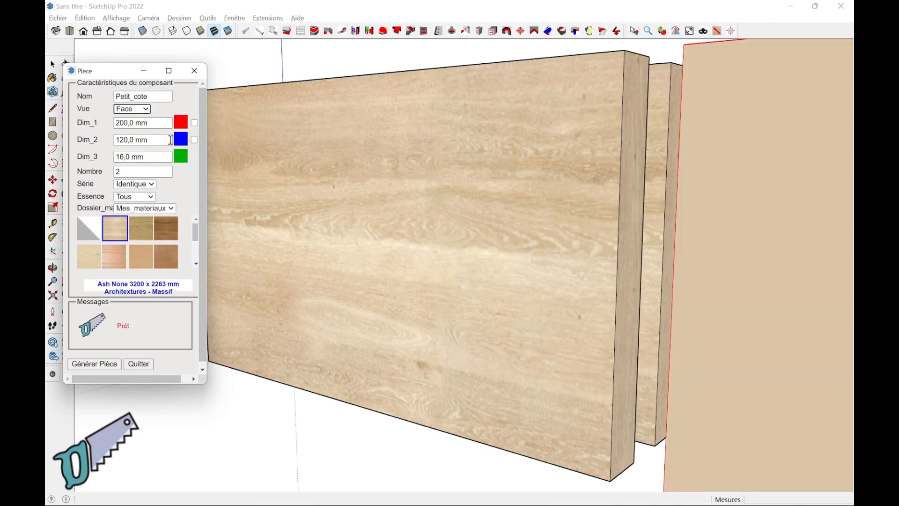
pyautogui.click(147, 109)
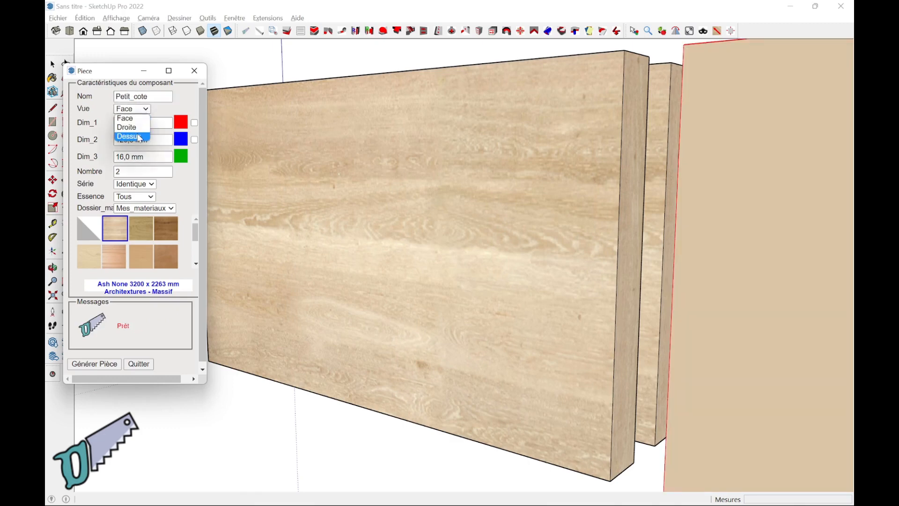
pyautogui.click(136, 128)
pyautogui.press('Tab')
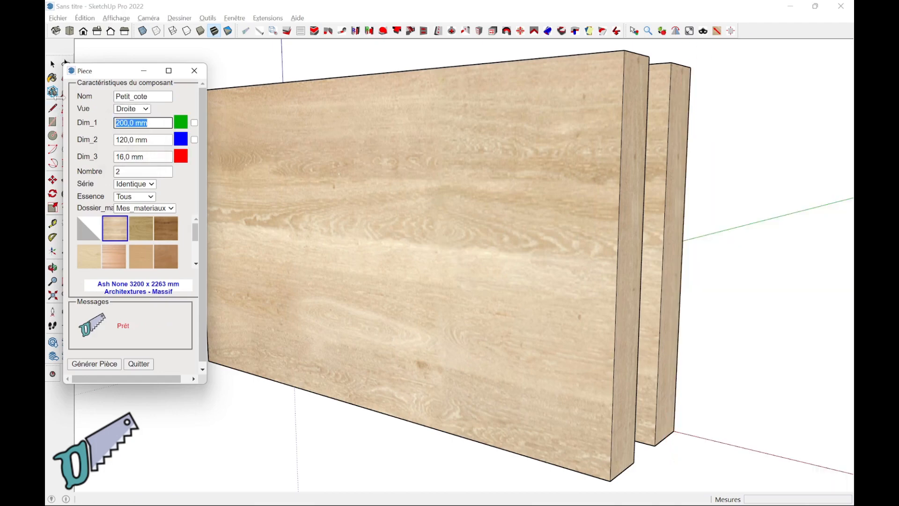
pyautogui.write('120')
pyautogui.press('Tab')
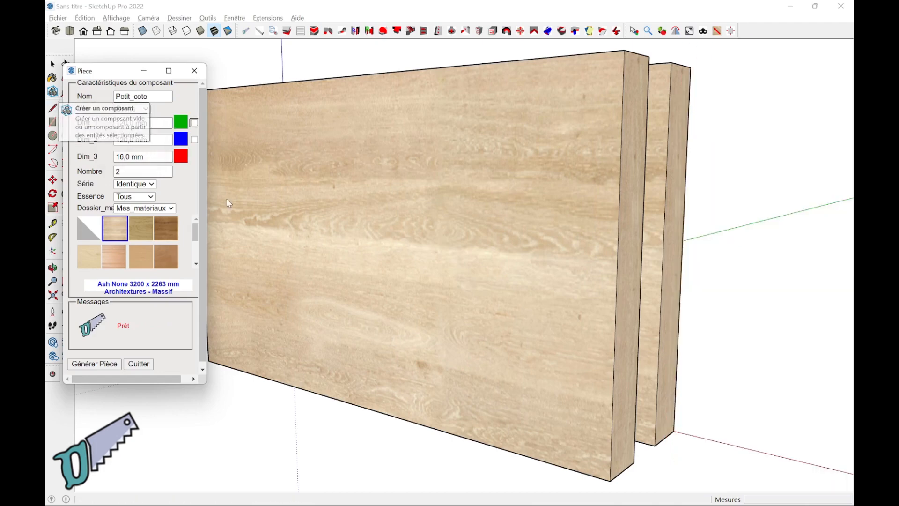
pyautogui.click(100, 365)
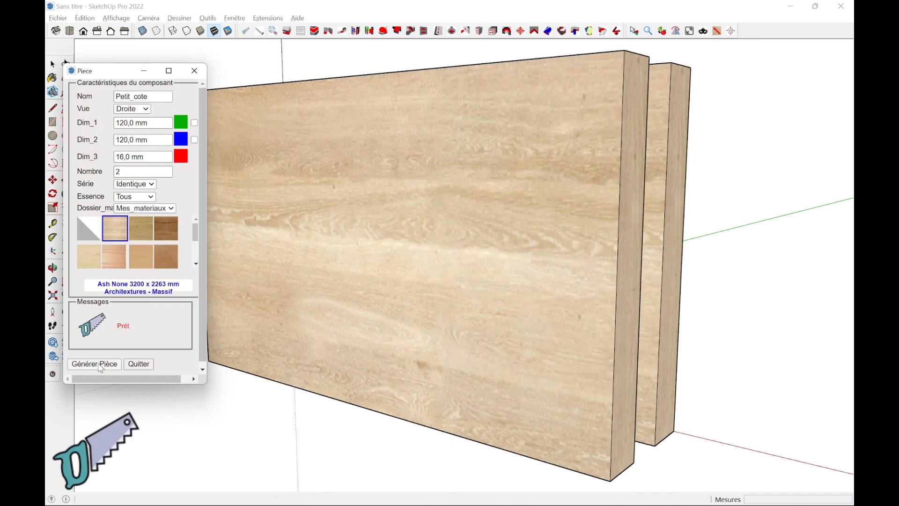
# - Name the next piece Dessus, with the view set to Dessus and Dim_1 set to 200 mm
pyautogui.moveTo(153, 96); pyautogui.dragTo(112, 96)
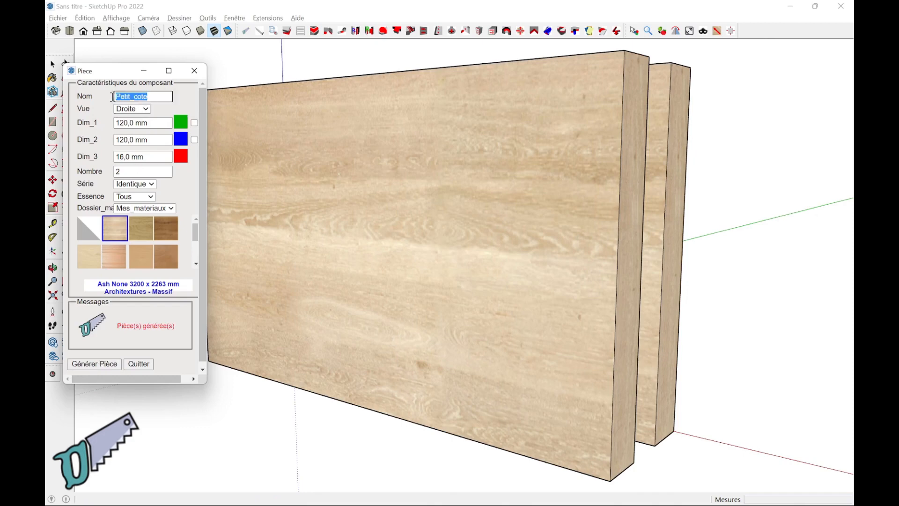
pyautogui.write('Dessus')
pyautogui.press('Tab')
pyautogui.click(147, 110)
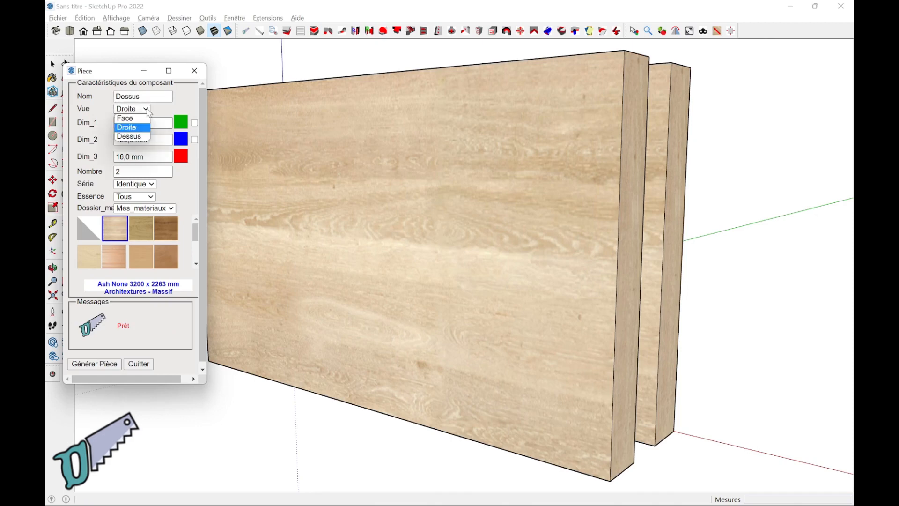
pyautogui.click(147, 136)
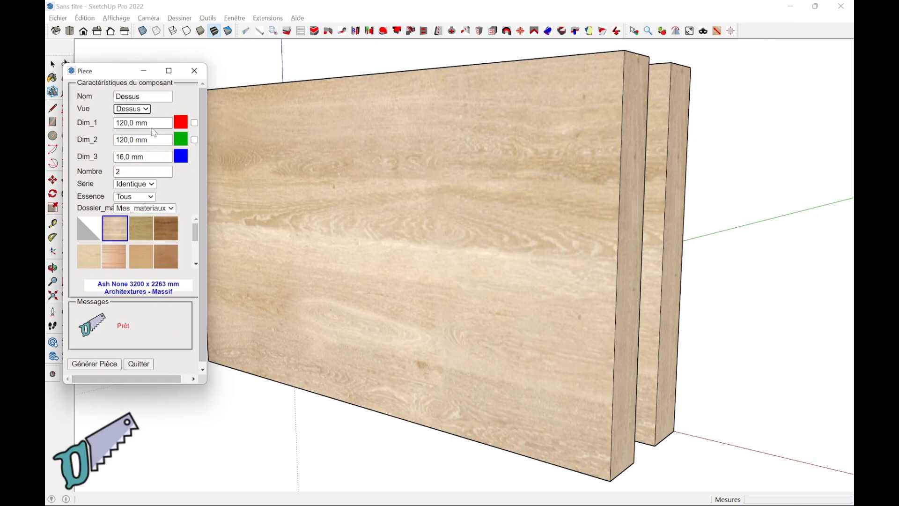
pyautogui.press('Tab')
pyautogui.write('20')
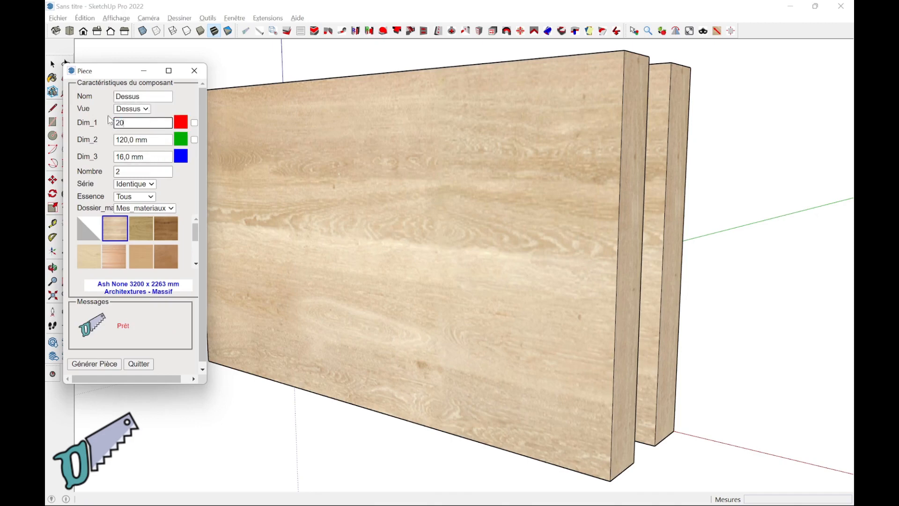
pyautogui.write('0')
pyautogui.press('Tab')
pyautogui.press('Tab')
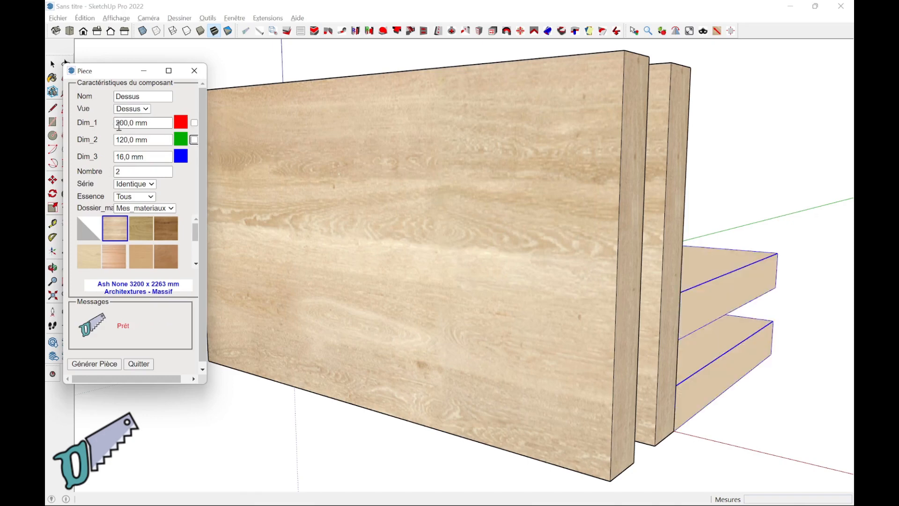
# - Set the quantity to 1, generate the Dessus piece and close the piece generator
pyautogui.press('Tab')
pyautogui.press('Tab')
pyautogui.write('1')
pyautogui.press('Tab')
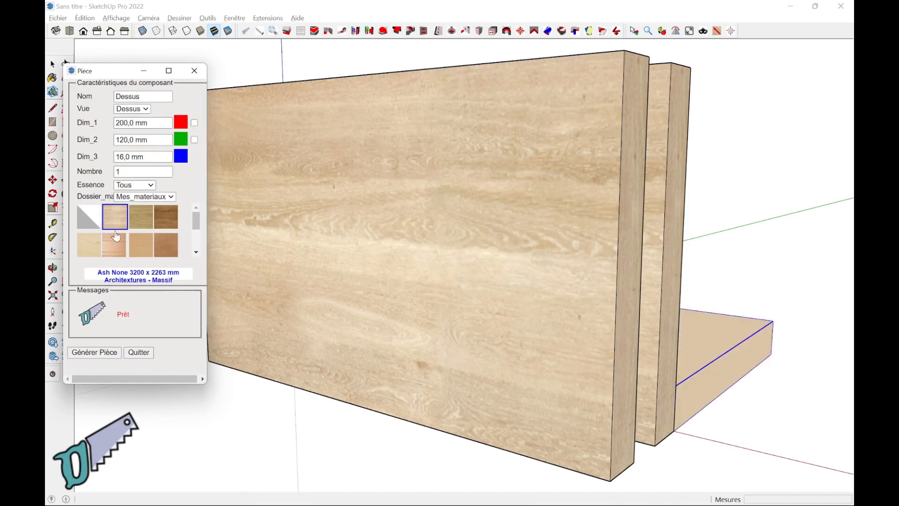
pyautogui.click(111, 357)
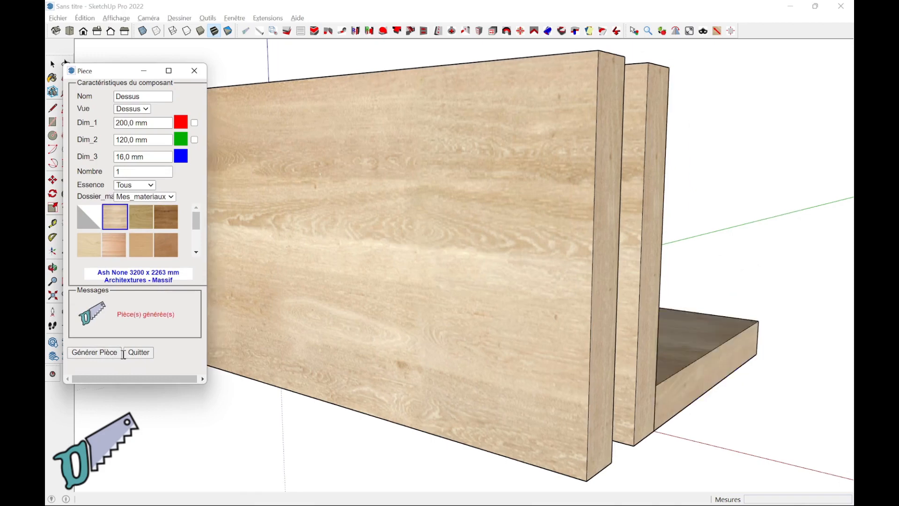
pyautogui.click(150, 353)
# - Move the Dessus board about 274 mm away from the side panels
pyautogui.scroll(-5, 209, 313)
pyautogui.moveTo(274, 295); pyautogui.dragTo(334, 463, button='middle')
pyautogui.click(536, 359)
pyautogui.press('m')
pyautogui.click(534, 357)
pyautogui.click(765, 255)
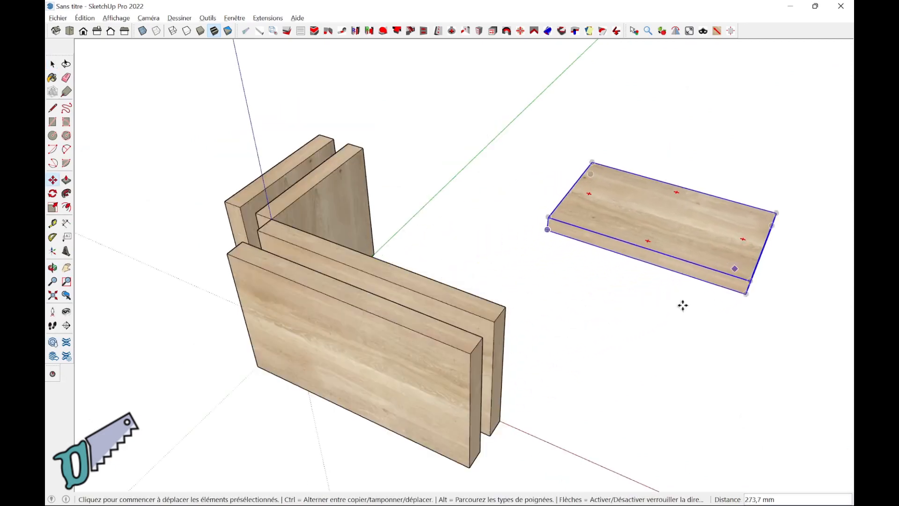
pyautogui.press('space')
# - Move the inner Petit_cote panel to the far end of the Grand_cote panels, snapping its upper corner to the front panel's outer corner
pyautogui.moveTo(465, 280); pyautogui.dragTo(421, 295, button='middle')
pyautogui.click(282, 216)
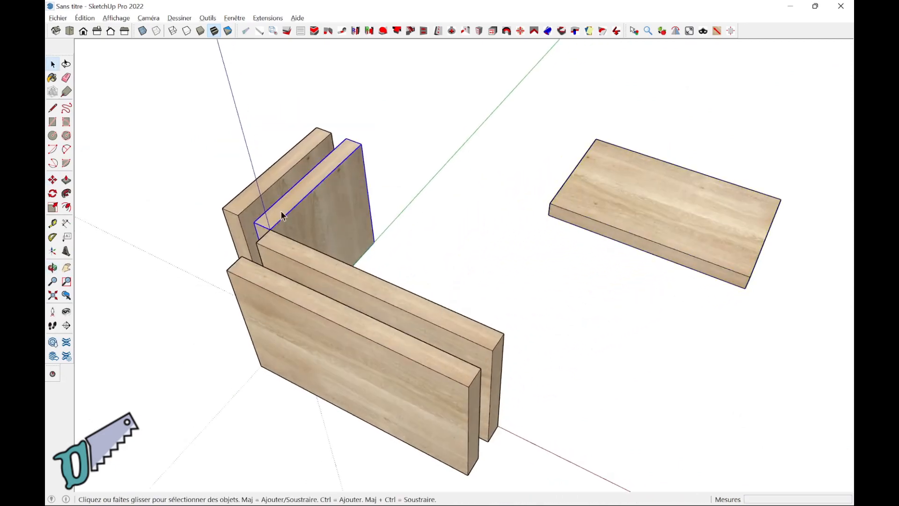
pyautogui.press('m')
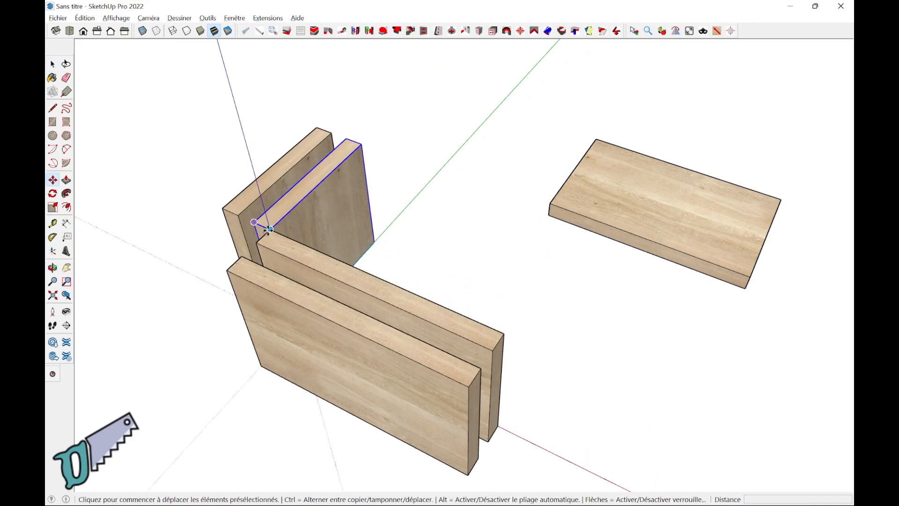
pyautogui.click(268, 230)
pyautogui.click(468, 386)
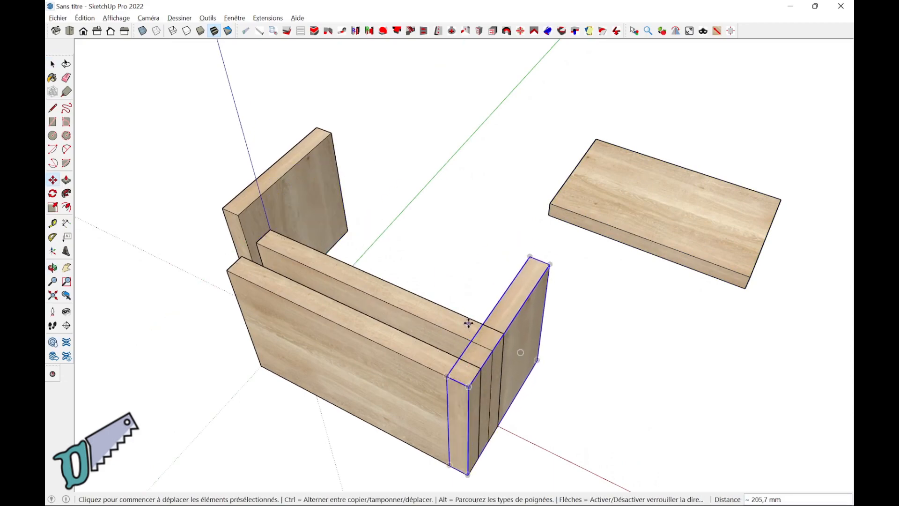
pyautogui.press('space')
# - Move the inner Grand_cote panel to the back, snapping its upper outer corner to the rear corner of the relocated Petit_cote panel
pyautogui.click(466, 324)
pyautogui.moveTo(466, 324); pyautogui.dragTo(469, 345, button='middle')
pyautogui.press('m')
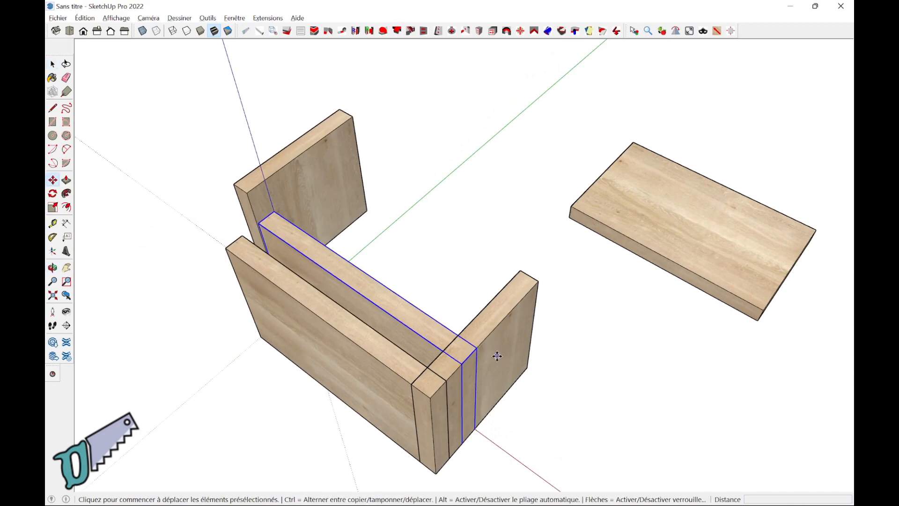
pyautogui.click(476, 349)
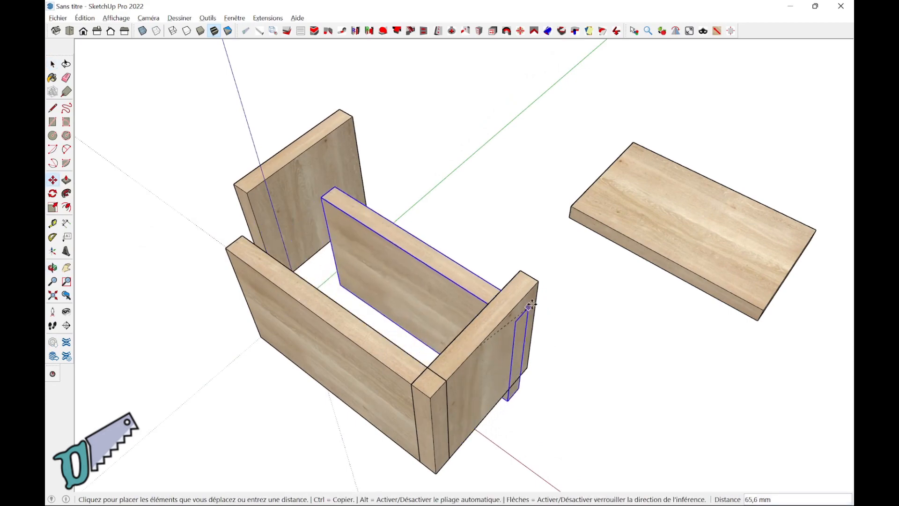
pyautogui.click(537, 281)
pyautogui.press('space')
# - Move the remaining Petit_cote panel to the open end of the box, snapping its upper front corner to the front Grand_cote's outer corner
pyautogui.moveTo(272, 194); pyautogui.dragTo(407, 206, button='middle')
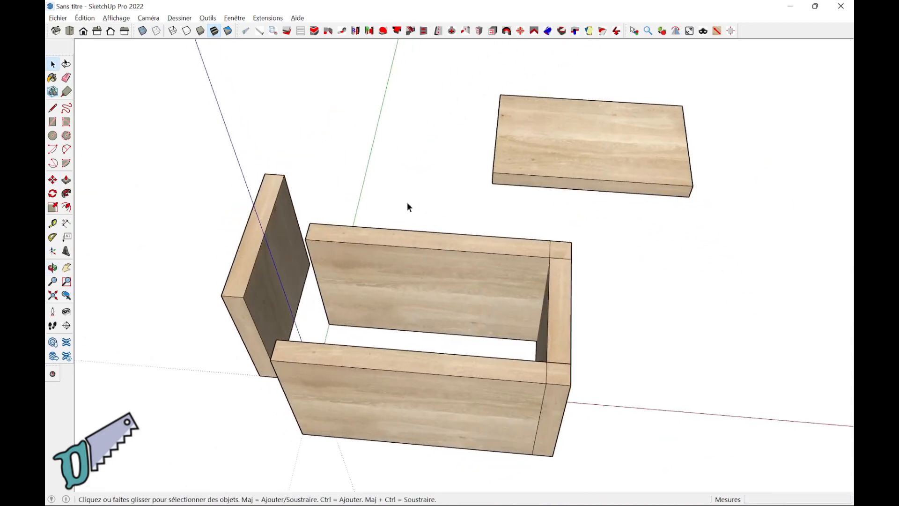
pyautogui.click(220, 301)
pyautogui.press('m')
pyautogui.click(222, 296)
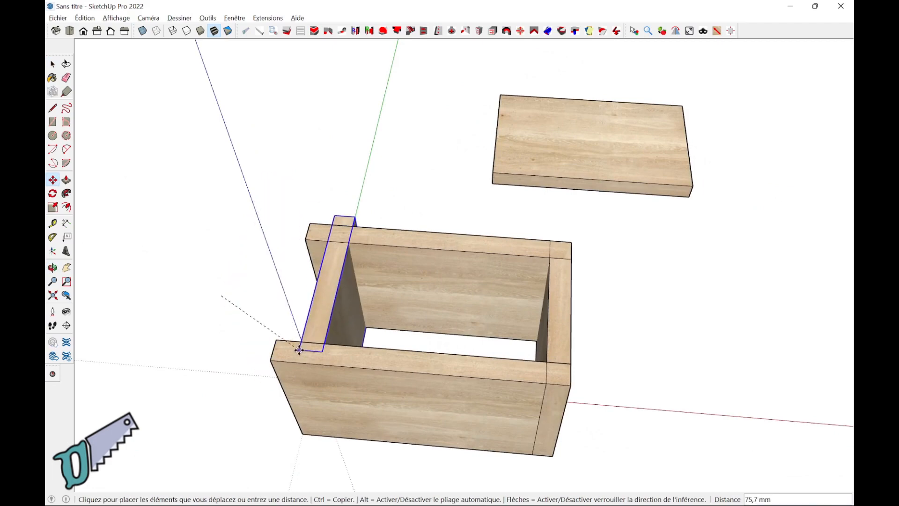
pyautogui.click(281, 360)
pyautogui.moveTo(281, 361); pyautogui.dragTo(321, 329, button='middle')
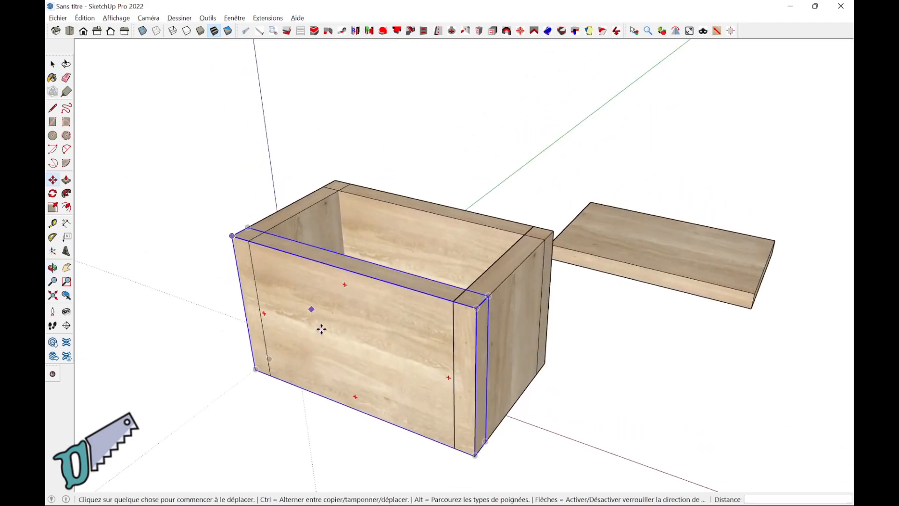
pyautogui.press('space')
# - Use Symétrie Rotation to mirror the front Grand_cote and the end Petit_cote across their thickness planes
pyautogui.rightClick(321, 330)
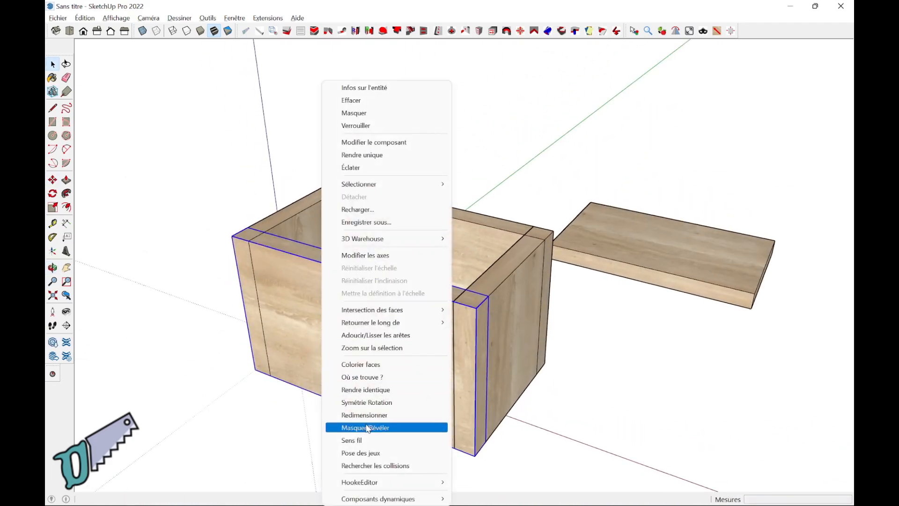
pyautogui.click(367, 402)
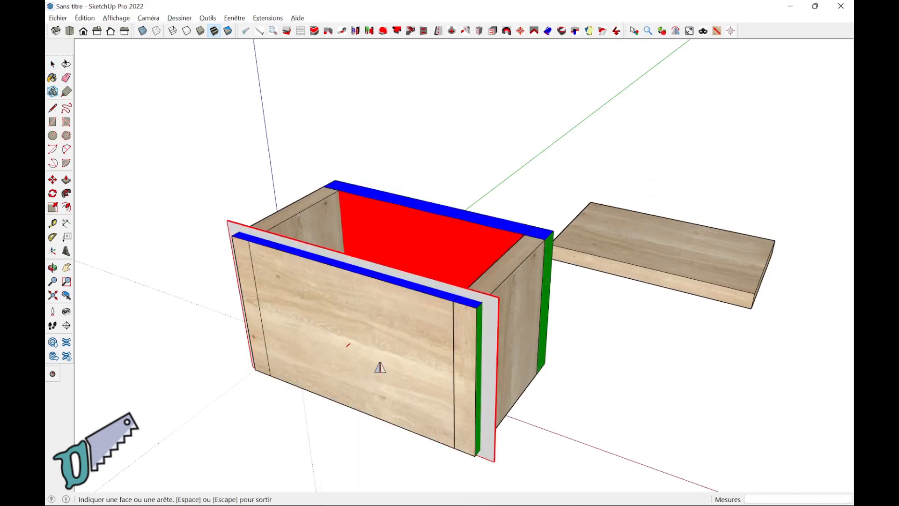
pyautogui.moveTo(596, 351); pyautogui.dragTo(476, 357, button='middle')
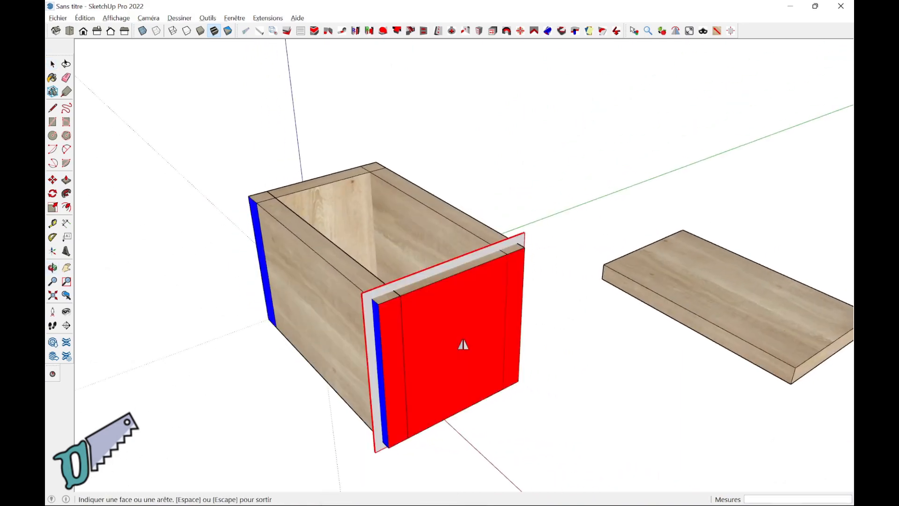
pyautogui.press('space')
pyautogui.moveTo(539, 448); pyautogui.dragTo(428, 176, button='middle')
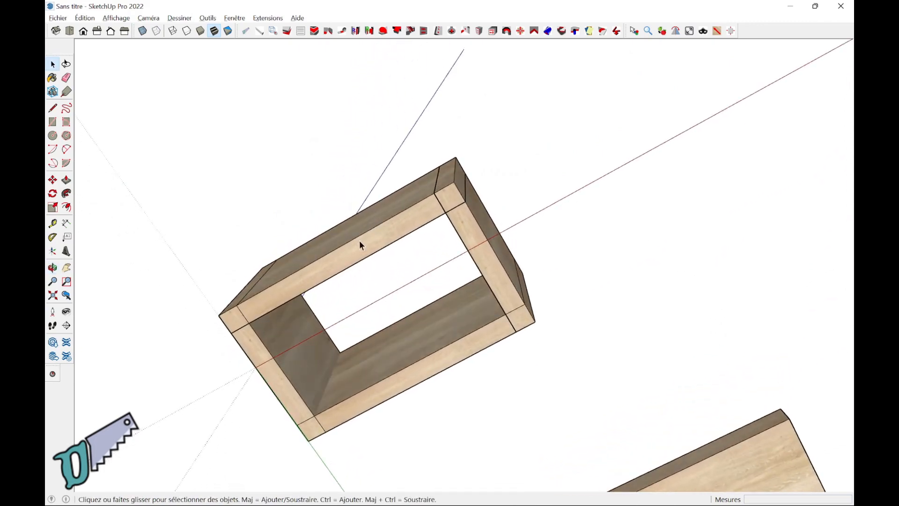
pyautogui.moveTo(360, 243); pyautogui.dragTo(325, 64, button='middle')
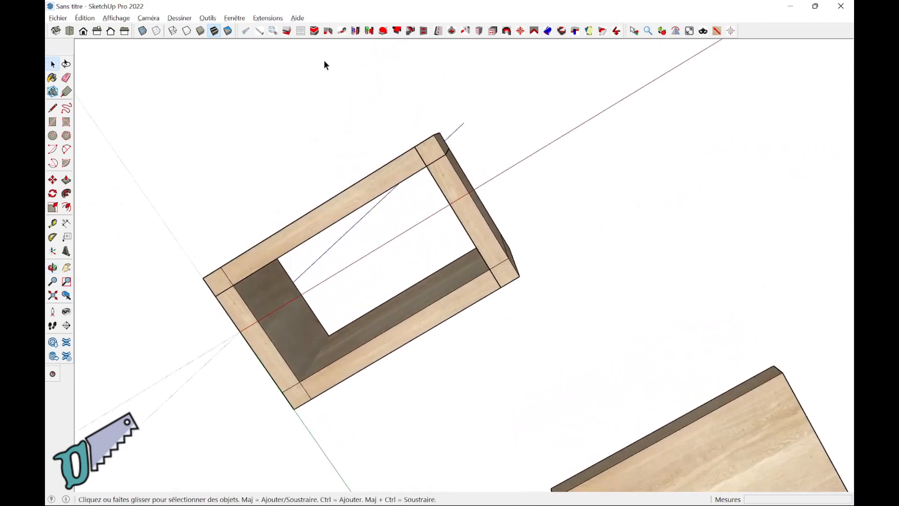
# - Set up a Rainure edge machining with Distance_parement 5, Profondeur_rainure 5 and Largeur_rainure 8 mm
pyautogui.click(314, 31)
pyautogui.click(147, 125)
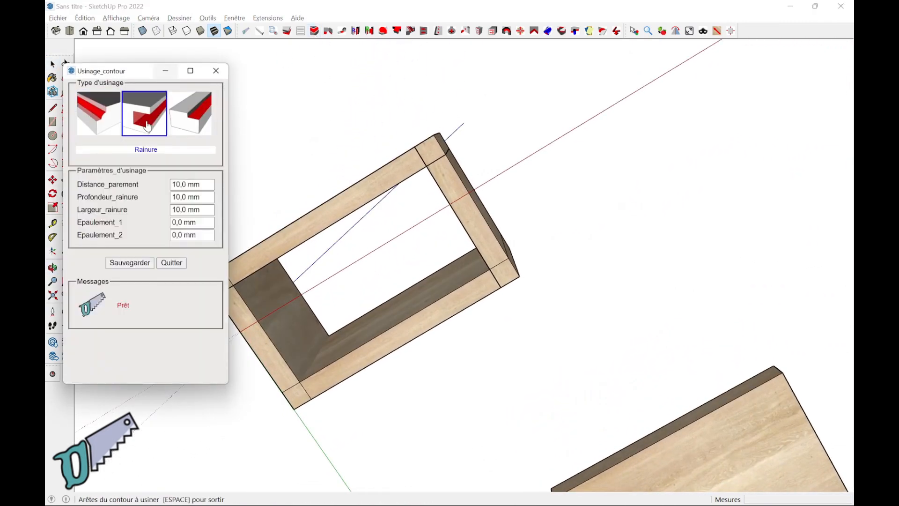
pyautogui.click(209, 184)
pyautogui.write('5')
pyautogui.press('Tab')
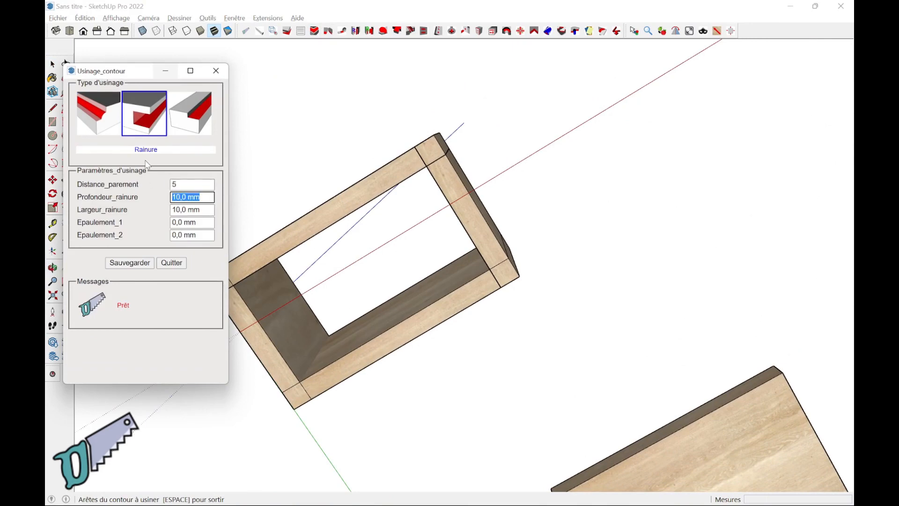
pyautogui.write('5')
pyautogui.press('Tab')
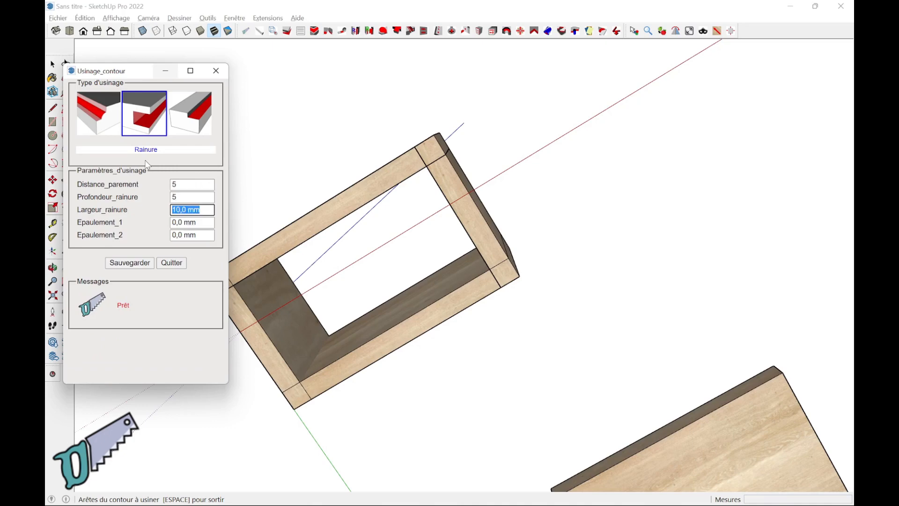
pyautogui.write('8')
pyautogui.press('Tab')
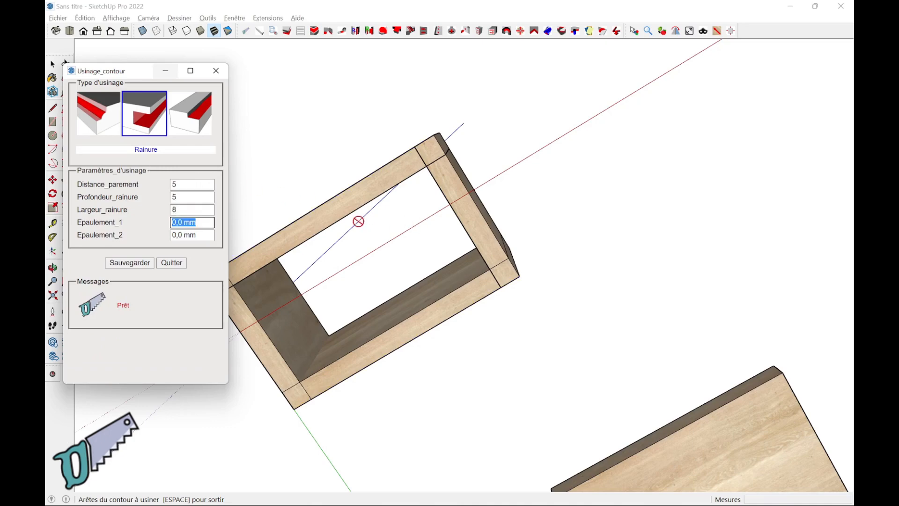
# - Machine the groove along the inner bottom edges of the Grand_cote and Petit_cote panels, and close Usinage_contour
pyautogui.click(341, 215)
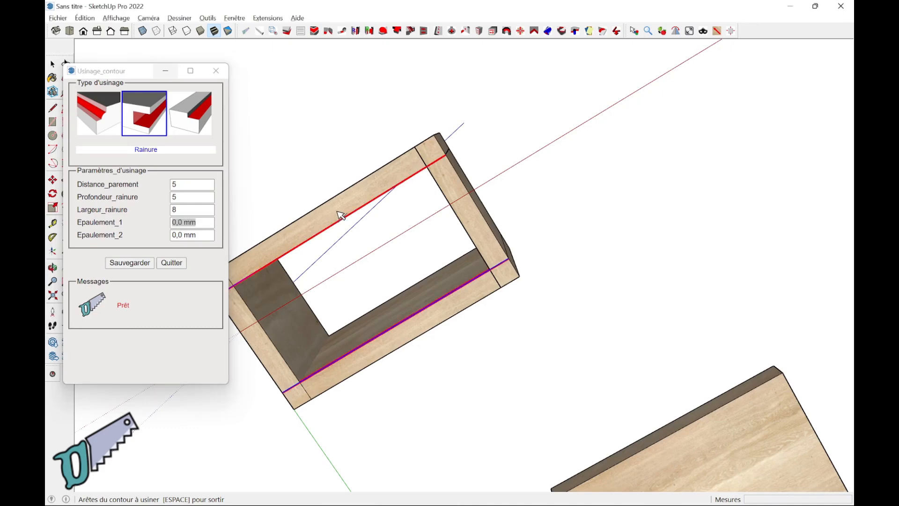
pyautogui.rightClick(341, 215)
pyautogui.click(365, 216)
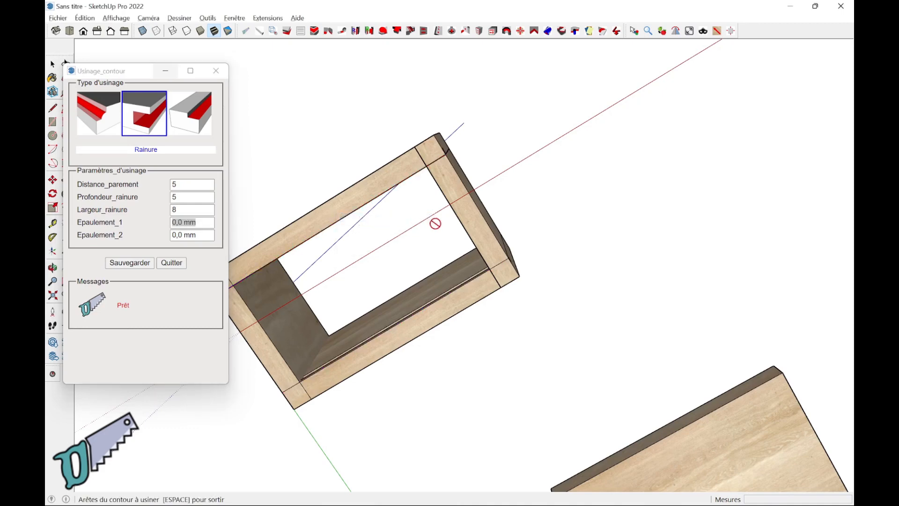
pyautogui.click(463, 225)
pyautogui.rightClick(463, 224)
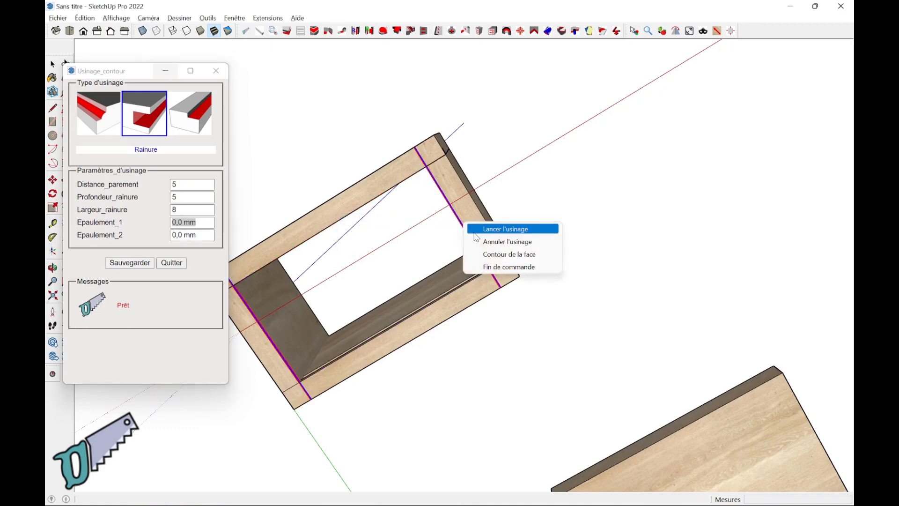
pyautogui.click(475, 234)
pyautogui.moveTo(325, 255); pyautogui.dragTo(157, 345, button='middle')
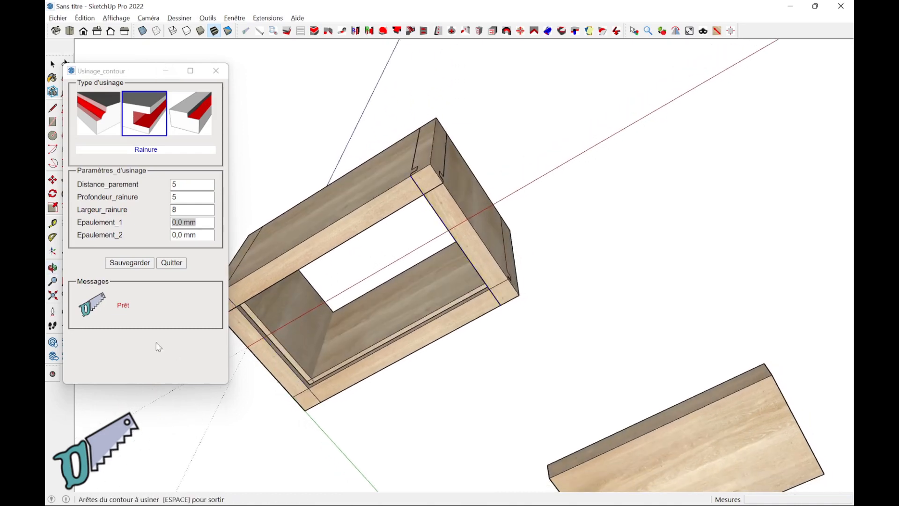
pyautogui.click(167, 263)
pyautogui.moveTo(501, 120); pyautogui.dragTo(496, 388, button='middle')
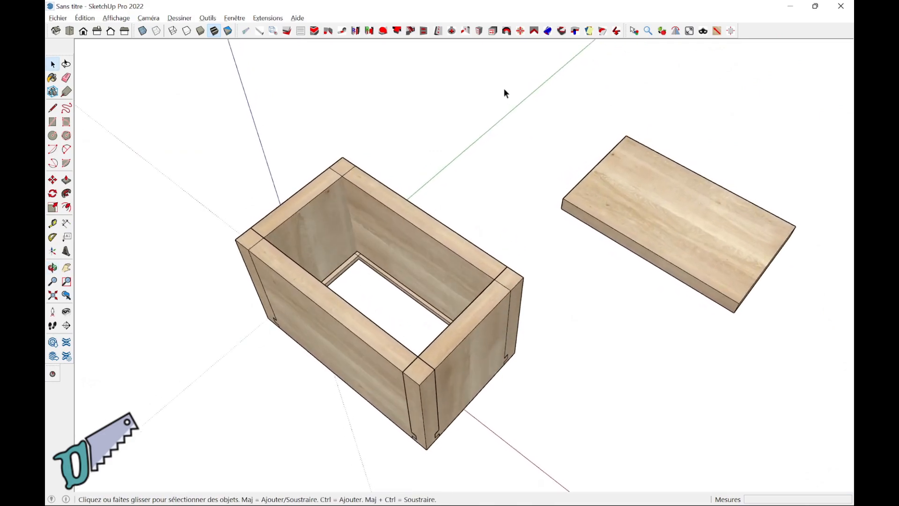
# - Mitre the joints between the side panels by applying the corner mitre cut at the front upper corner of the box
pyautogui.click(603, 31)
pyautogui.scroll(4, 437, 375)
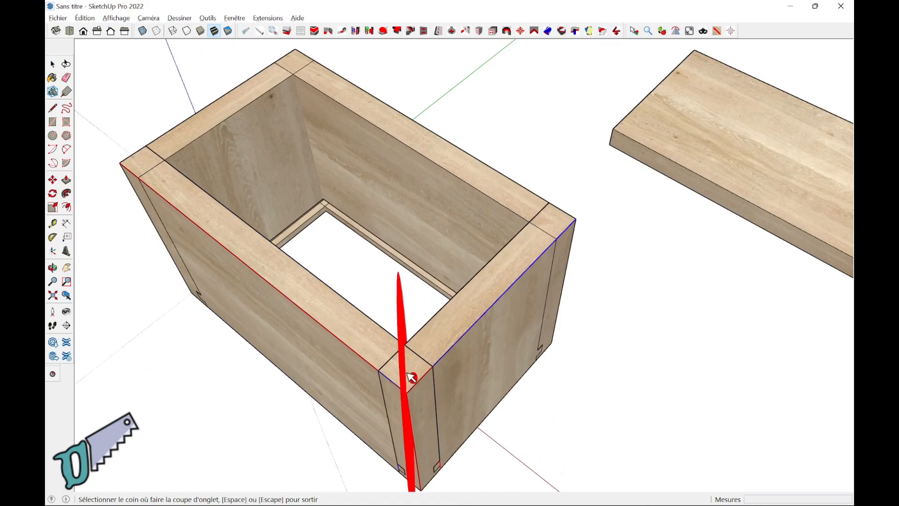
pyautogui.click(411, 377)
pyautogui.moveTo(527, 393); pyautogui.dragTo(271, 407, button='middle')
pyautogui.press('space')
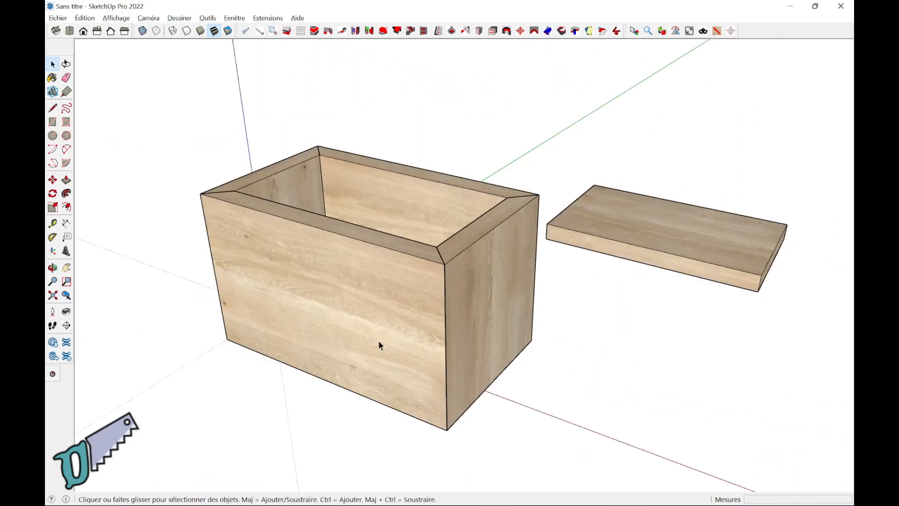
# - Saw the front Grand_cote's top edge with Scie Radiale at an Inclinaison of 45, cutting from its upper outer corner
pyautogui.moveTo(384, 287); pyautogui.dragTo(371, 327, button='middle')
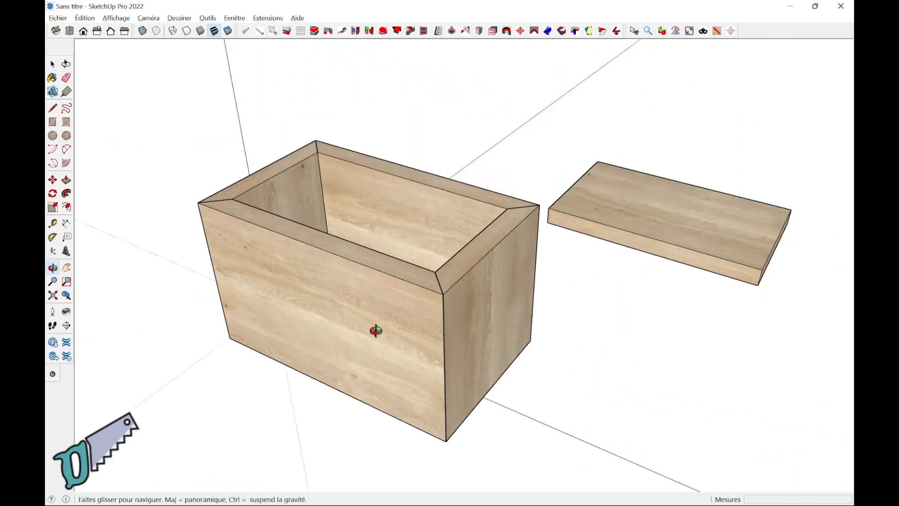
pyautogui.click(383, 32)
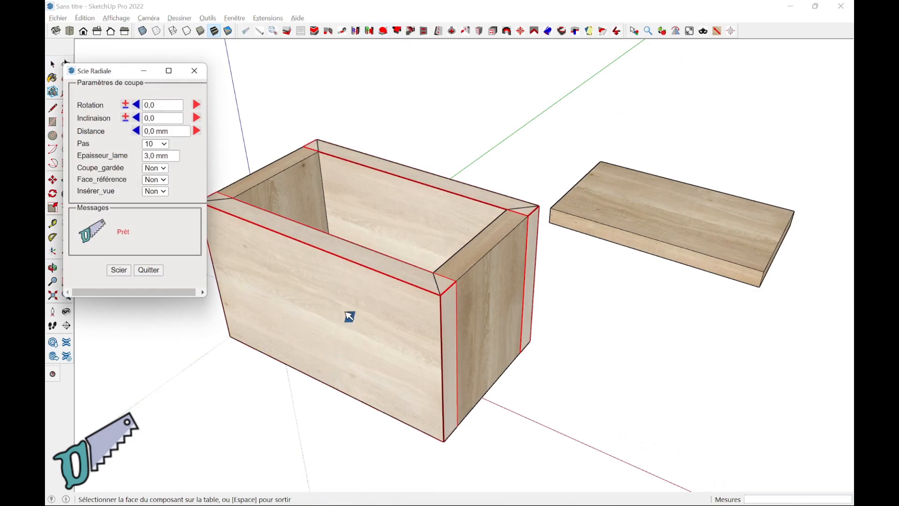
pyautogui.click(352, 310)
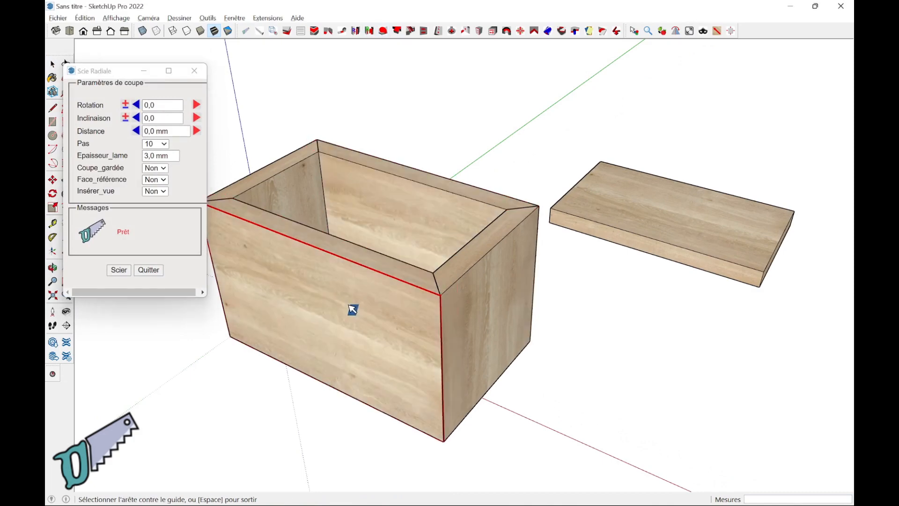
pyautogui.click(442, 374)
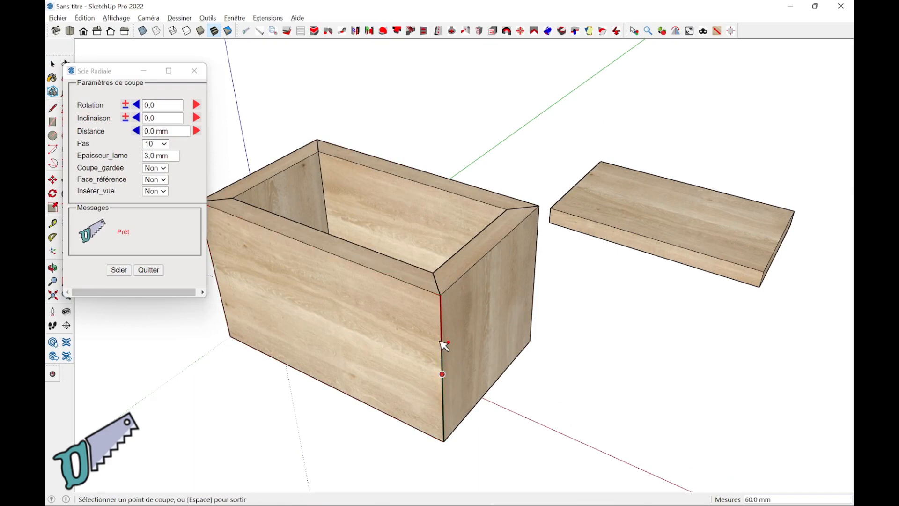
pyautogui.click(446, 299)
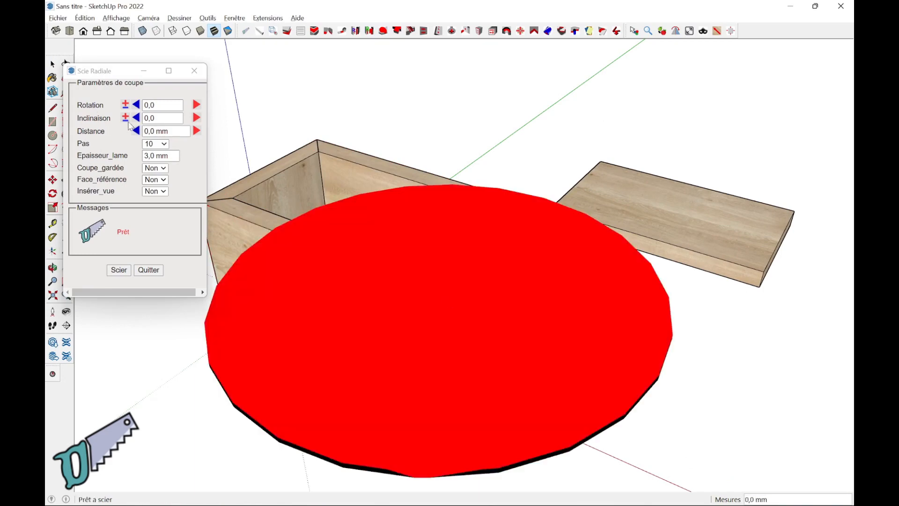
pyautogui.click(160, 118)
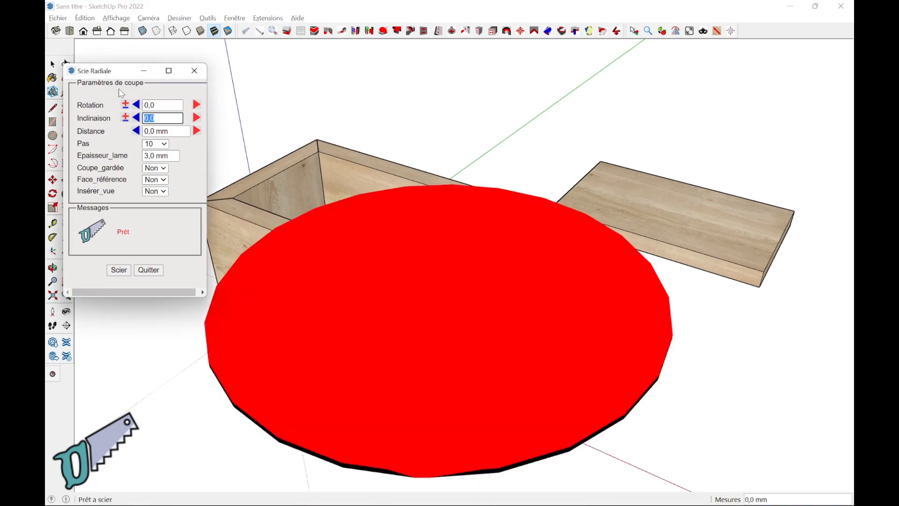
pyautogui.press('Tab')
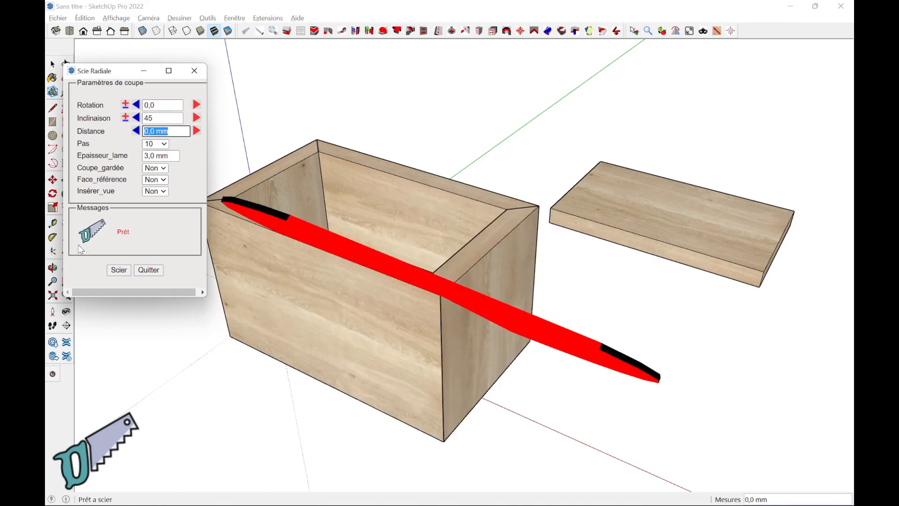
pyautogui.click(124, 270)
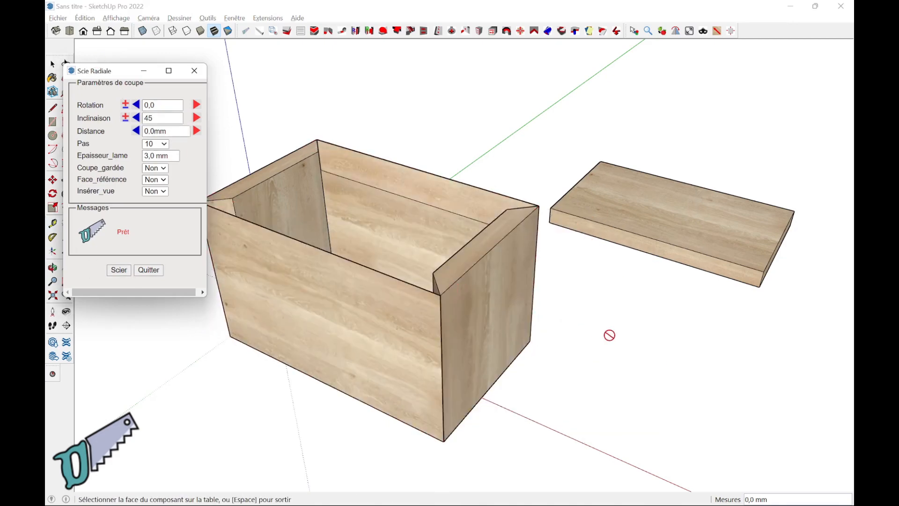
# - Saw the end Petit_cote's top edge from its upper outer corner with Inclinaison reversed to -45, and close Scie Radiale
pyautogui.moveTo(608, 335); pyautogui.dragTo(502, 329, button='middle')
pyautogui.click(427, 298)
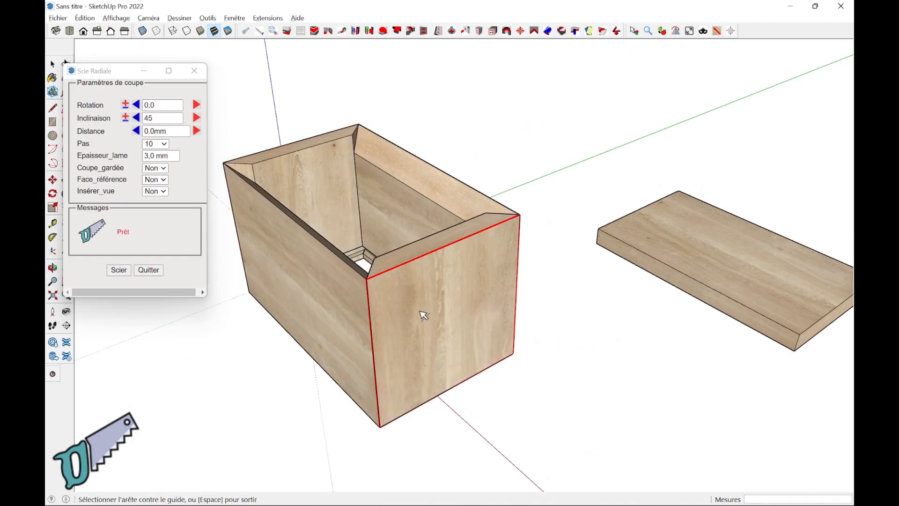
pyautogui.click(371, 282)
pyautogui.moveTo(431, 295); pyautogui.dragTo(692, 291, button='middle')
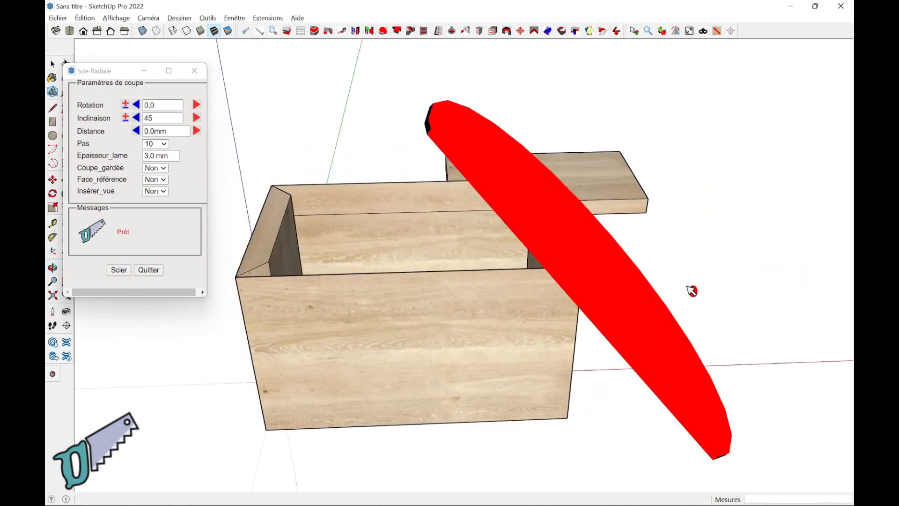
pyautogui.click(126, 119)
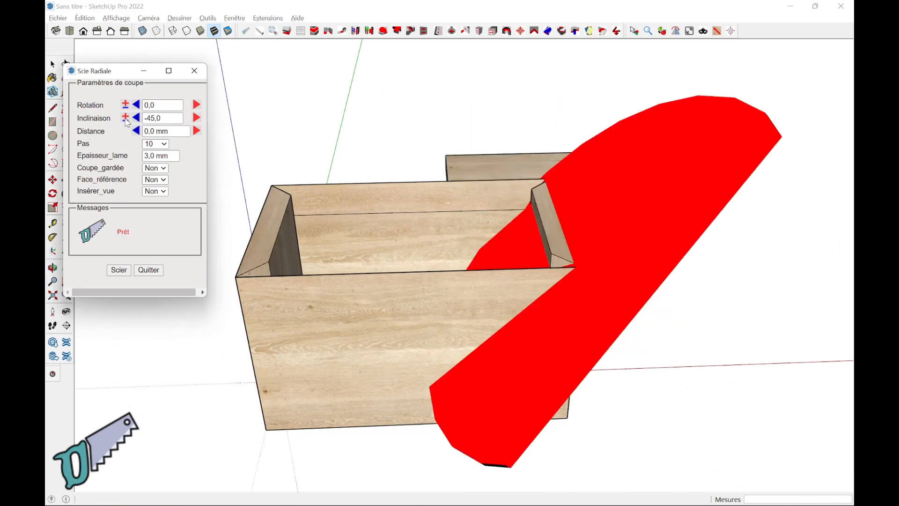
pyautogui.click(121, 270)
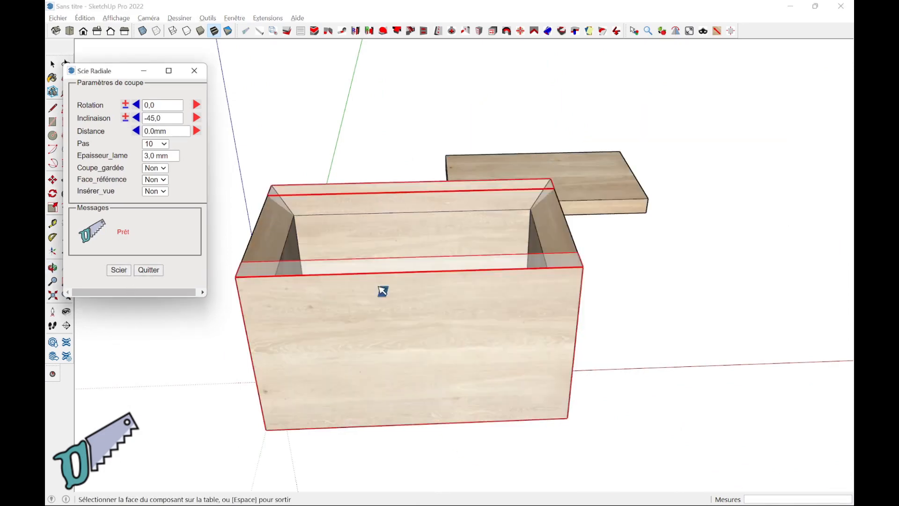
pyautogui.moveTo(379, 289); pyautogui.dragTo(283, 377, button='middle')
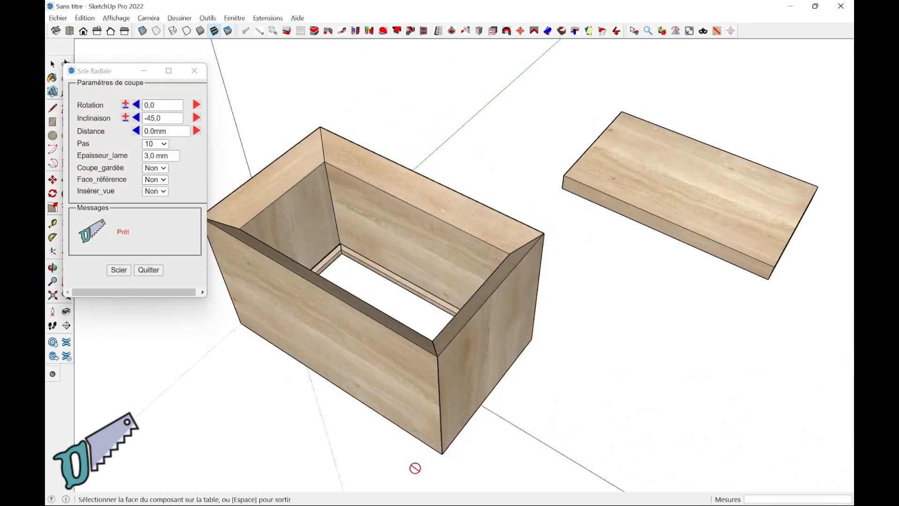
pyautogui.click(153, 271)
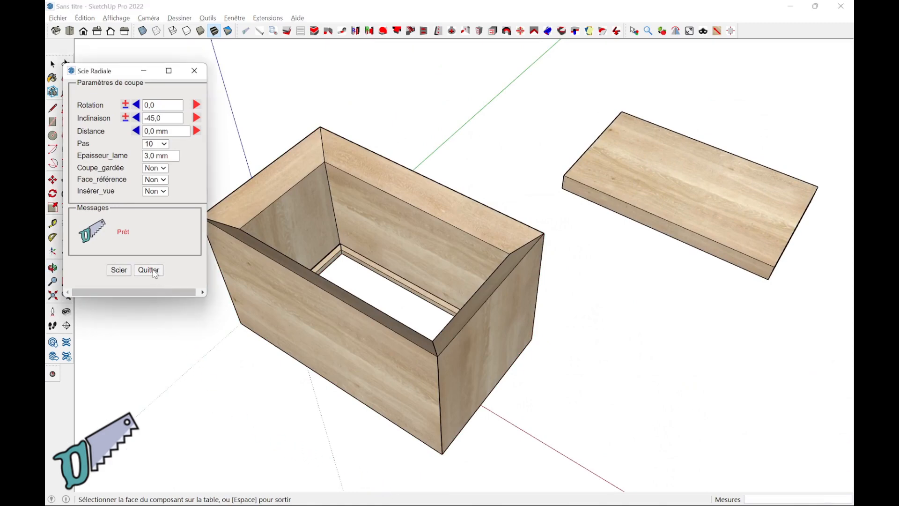
# - Inside the top board, mark a guide 16 mm along the end face's lower edge and draw a diagonal to it from the upper corner
pyautogui.moveTo(155, 271); pyautogui.dragTo(493, 304, button='middle')
pyautogui.doubleClick(556, 292)
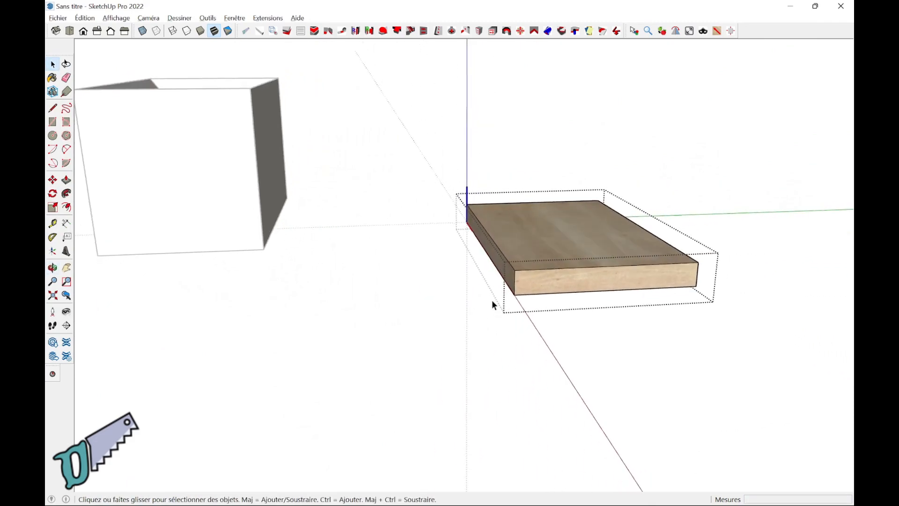
pyautogui.press('t')
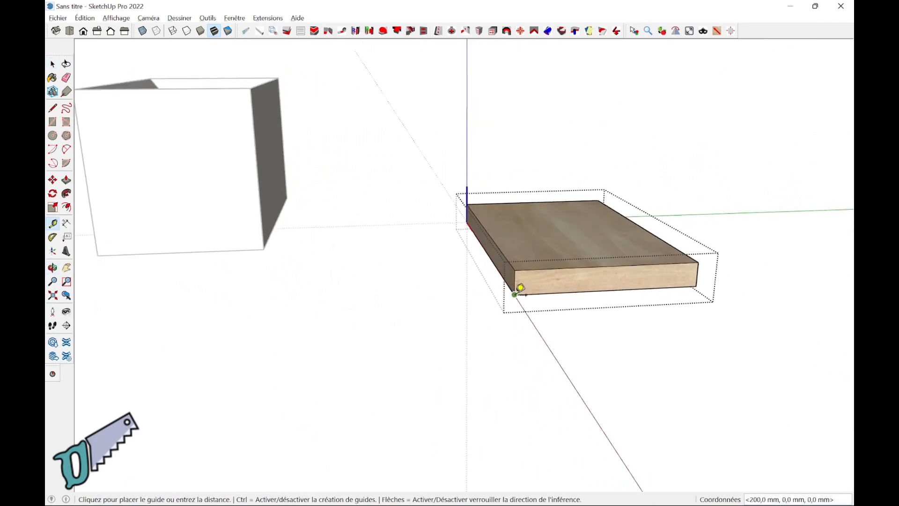
pyautogui.click(543, 287)
pyautogui.write('16')
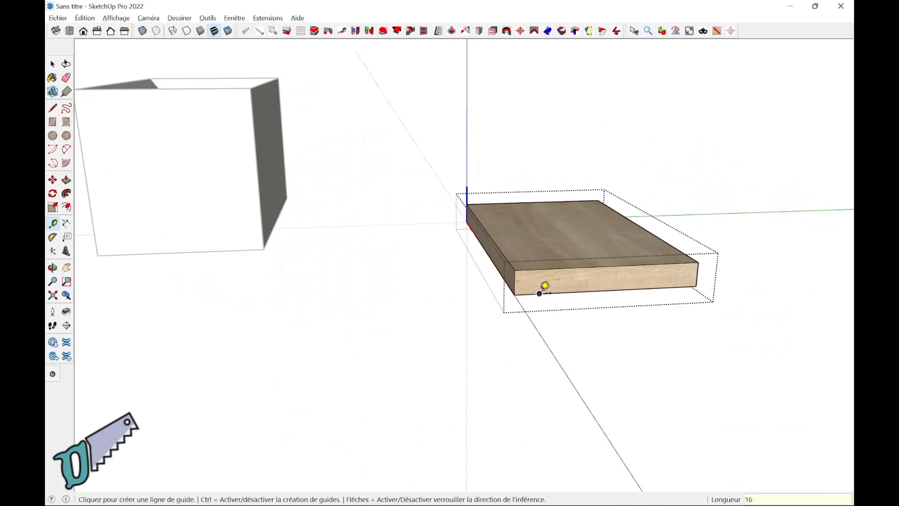
pyautogui.press('space')
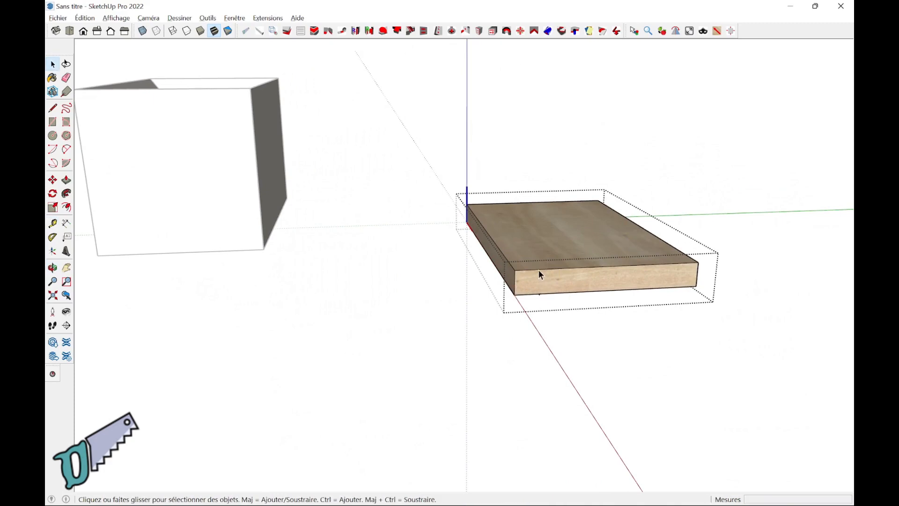
pyautogui.press('l')
pyautogui.click(514, 270)
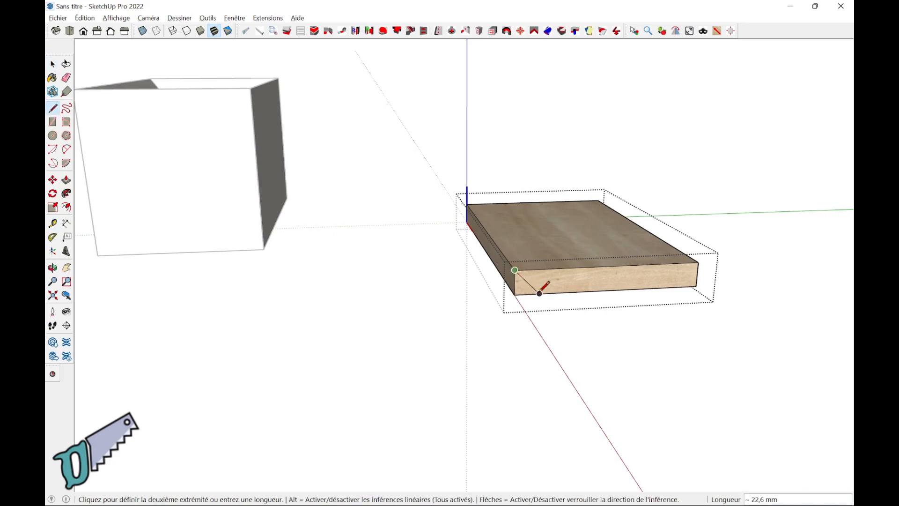
pyautogui.click(539, 294)
# - Bevel the top board all around by sweeping the corner triangle along its top face with Follow Me, and select the finished board
pyautogui.moveTo(560, 263); pyautogui.dragTo(544, 277, button='middle')
pyautogui.press('space')
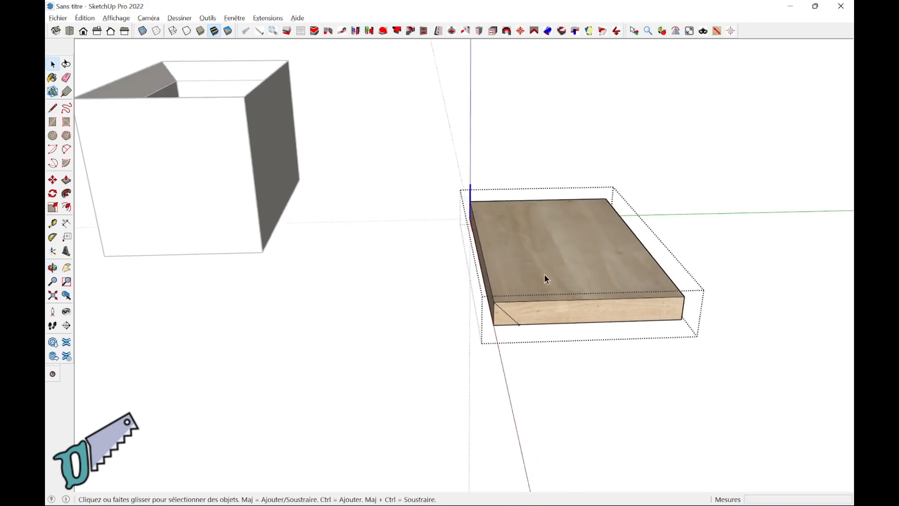
pyautogui.click(546, 274)
pyautogui.doubleClick(547, 274)
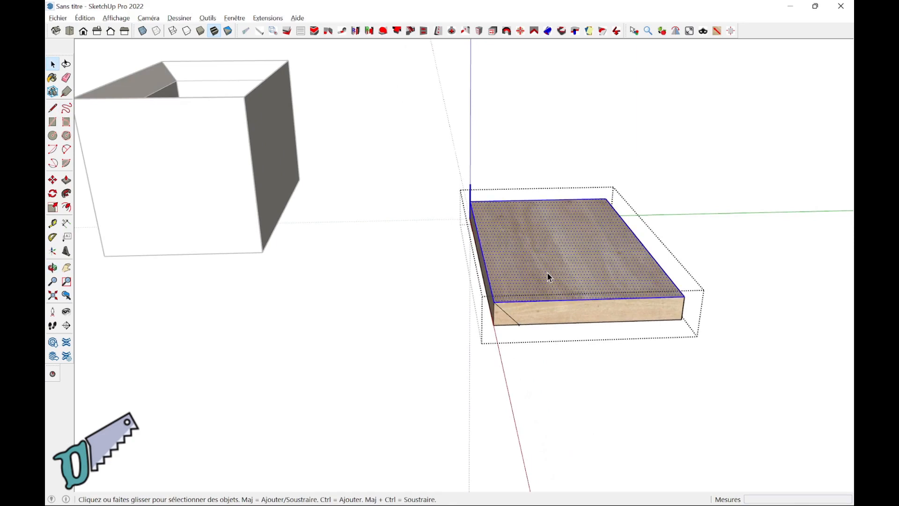
pyautogui.click(67, 194)
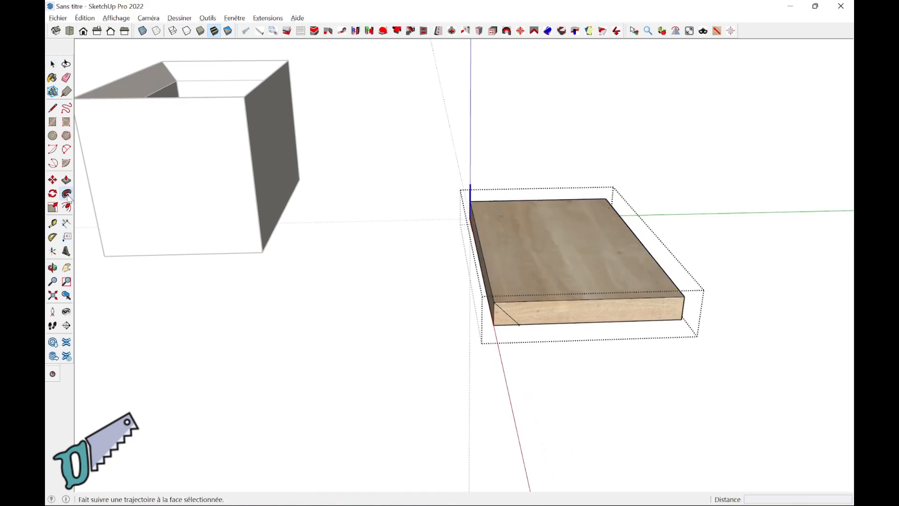
pyautogui.click(501, 319)
pyautogui.moveTo(538, 337); pyautogui.dragTo(729, 367, button='middle')
pyautogui.press('space')
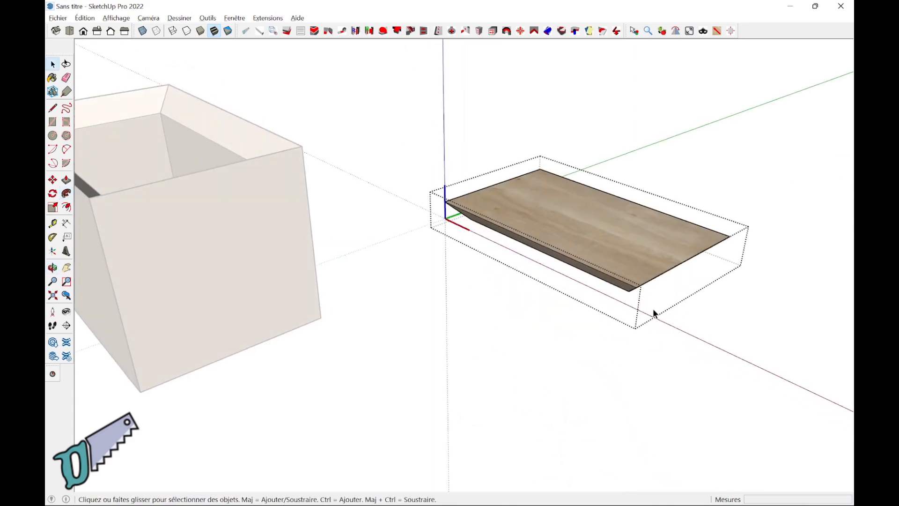
pyautogui.click(717, 403)
pyautogui.click(631, 240)
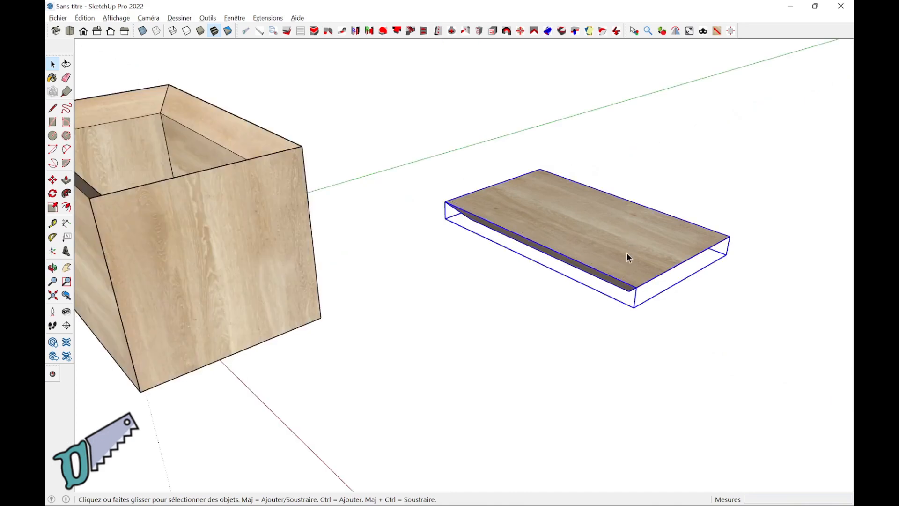
# - Move the bevelled top board by its near upper corner onto the matching upper corner of the box
pyautogui.press('m')
pyautogui.click(635, 287)
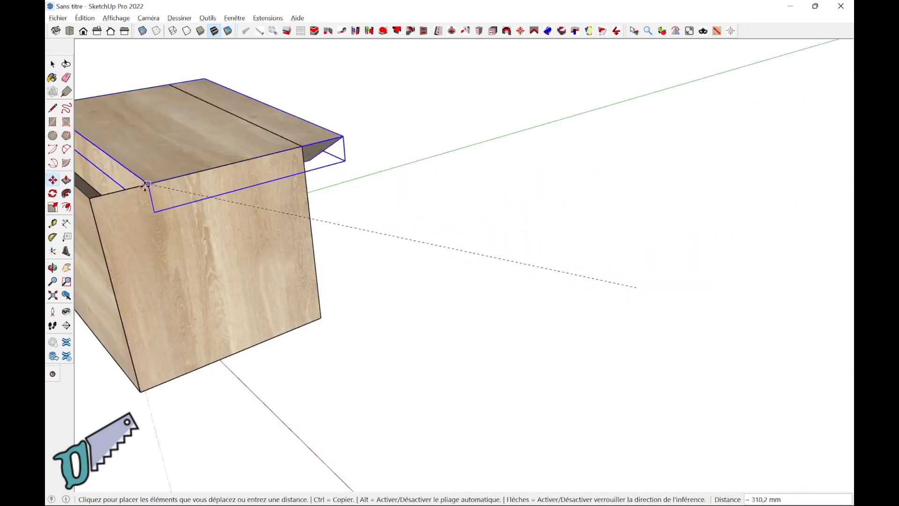
pyautogui.moveTo(160, 204); pyautogui.dragTo(290, 223, button='middle')
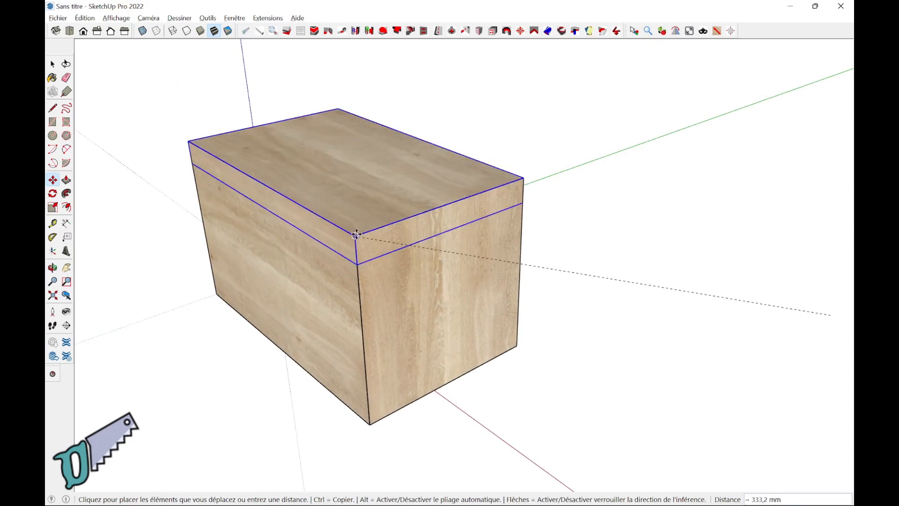
pyautogui.click(358, 237)
# - Set up a new Trace_pièce part named Fond with Dim_3 of 8 and the Contreplaque - Massif material
pyautogui.moveTo(593, 310); pyautogui.dragTo(648, 317, button='middle')
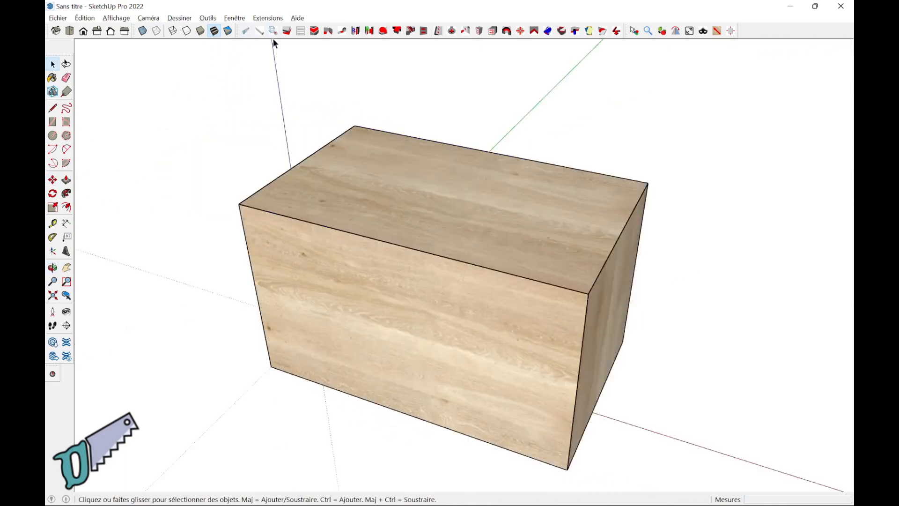
pyautogui.click(273, 33)
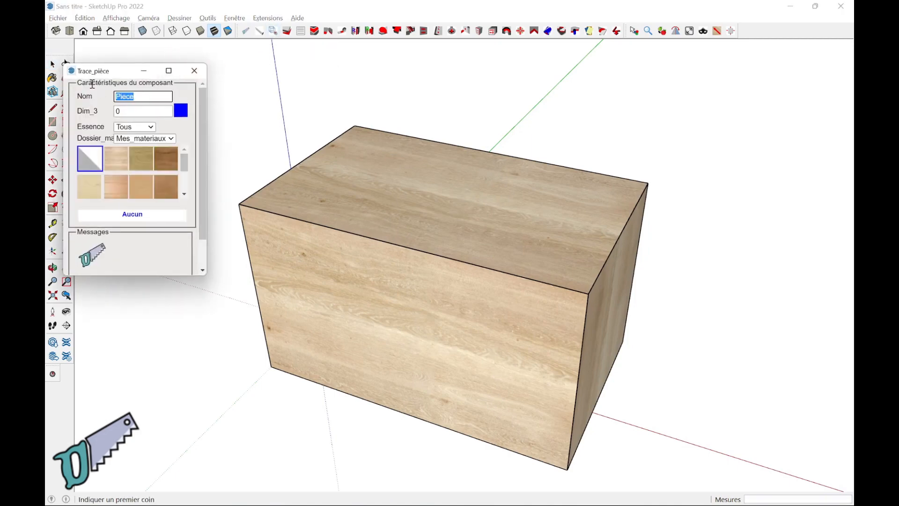
pyautogui.write('Fond')
pyautogui.press('Tab')
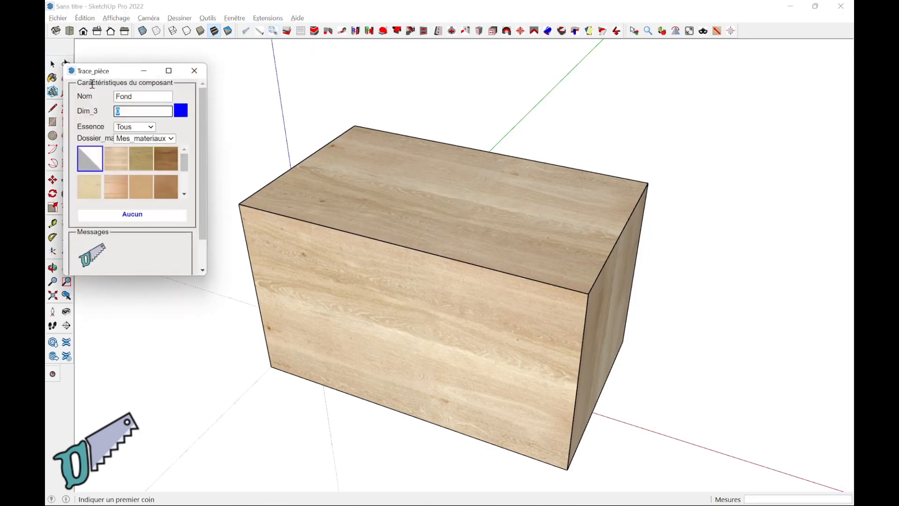
pyautogui.press('Tab')
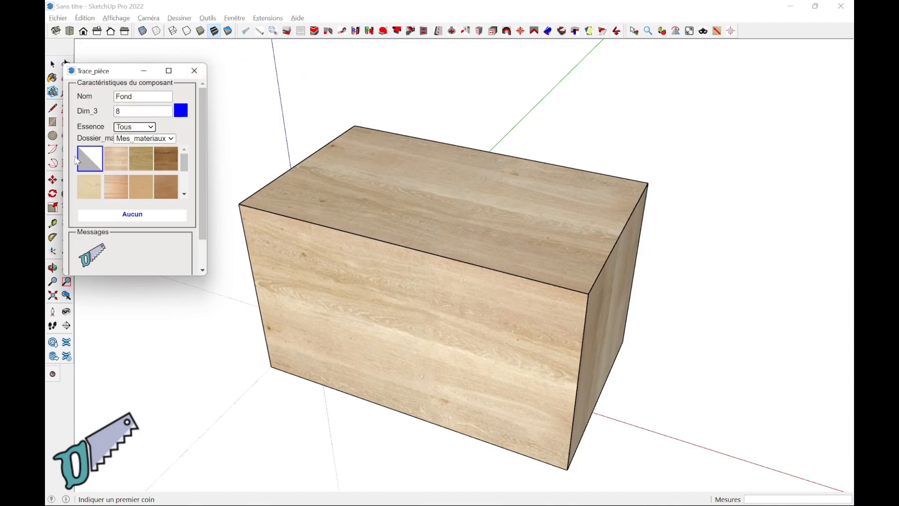
pyautogui.click(87, 192)
# - Trace the Fond panel on the underside of the box, spanning the inner opening from one groove corner to the opposite one
pyautogui.moveTo(251, 271); pyautogui.dragTo(430, 454, button='middle')
pyautogui.scroll(5, 430, 454)
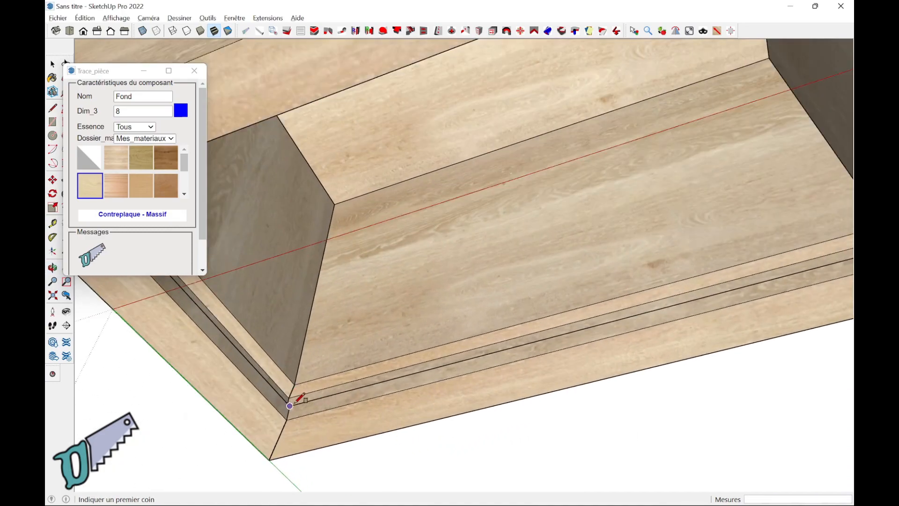
pyautogui.click(290, 405)
pyautogui.moveTo(437, 281); pyautogui.dragTo(369, 192, button='middle')
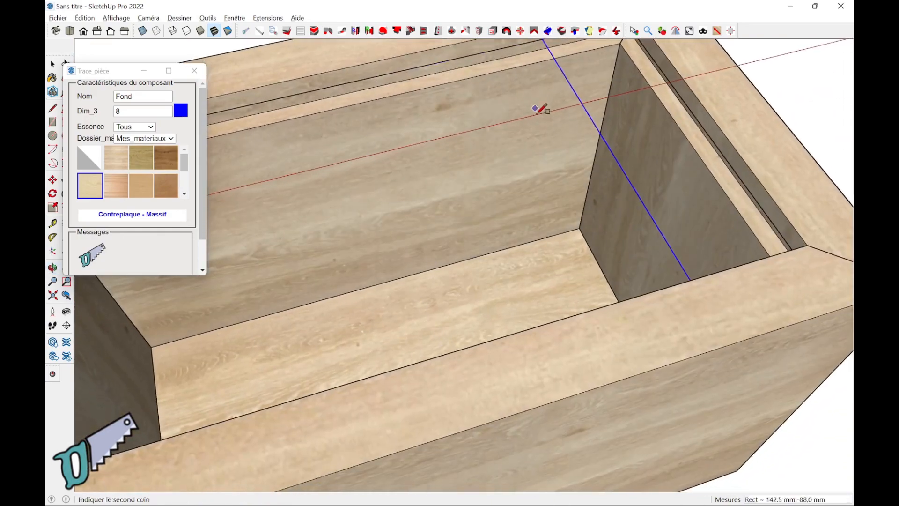
pyautogui.moveTo(538, 106); pyautogui.dragTo(482, 257, button='middle')
pyautogui.click(559, 183)
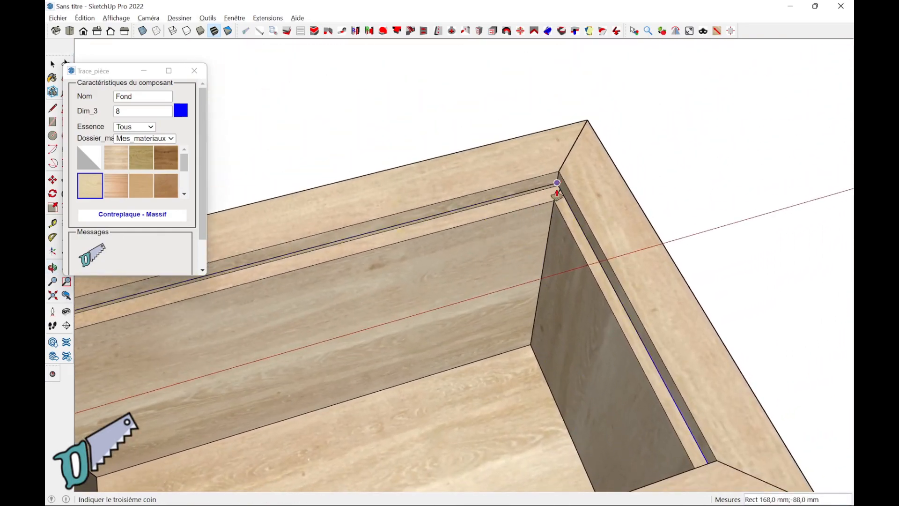
pyautogui.click(553, 202)
pyautogui.press('space')
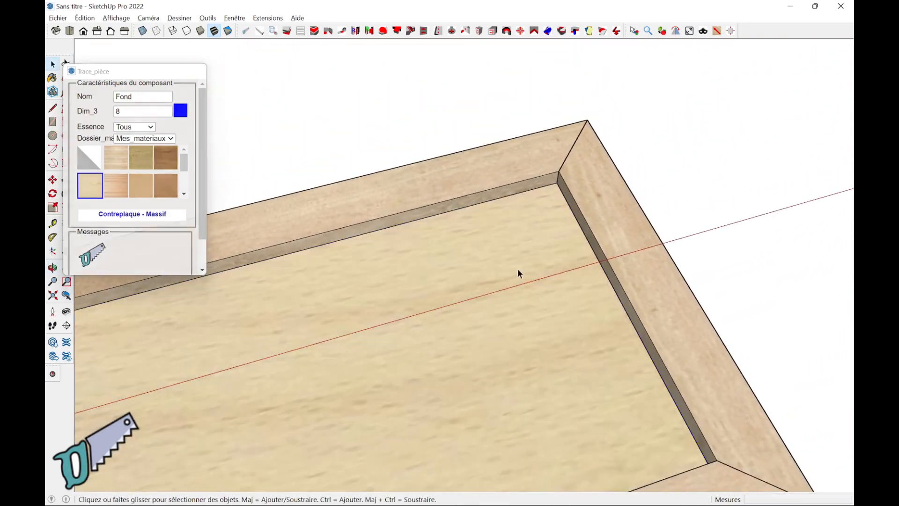
# - Resize the Fond panel with Redimensionner to 178 mm for Dim_1 and 98 mm for Dim_2, and close the tool
pyautogui.rightClick(518, 301)
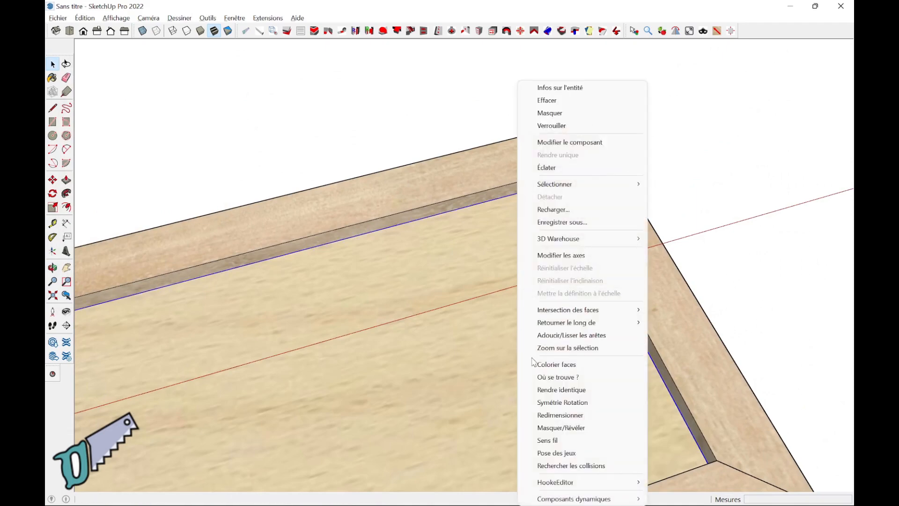
pyautogui.click(561, 415)
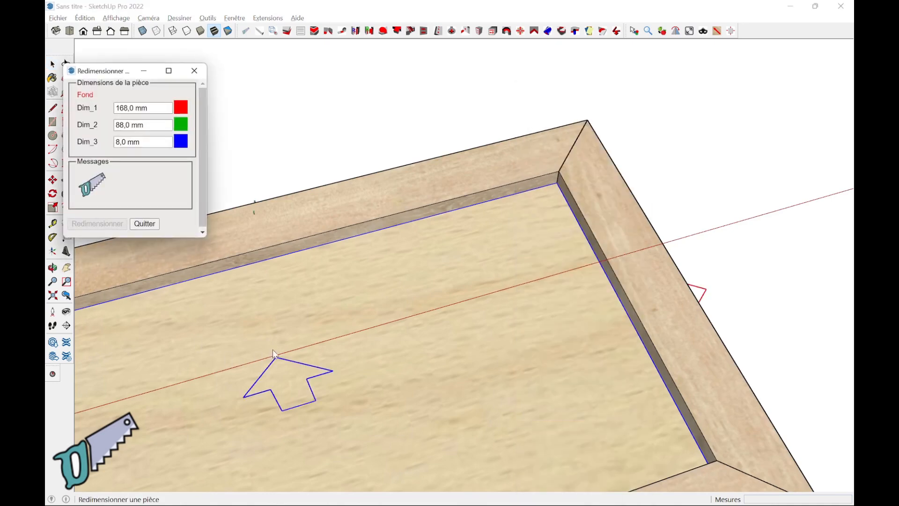
pyautogui.keyDown('shift'); pyautogui.moveTo(272, 351); pyautogui.dragTo(354, 228, button='middle'); pyautogui.keyUp('shift')
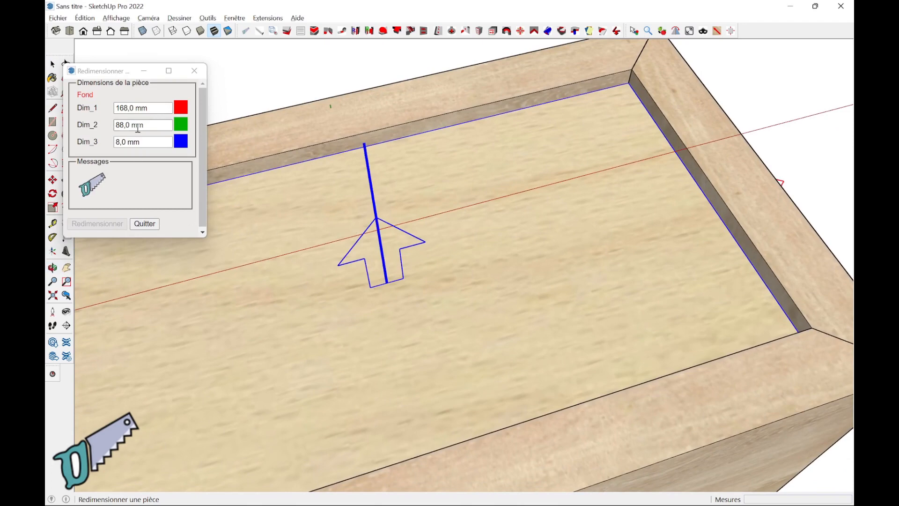
pyautogui.moveTo(151, 111); pyautogui.dragTo(128, 109)
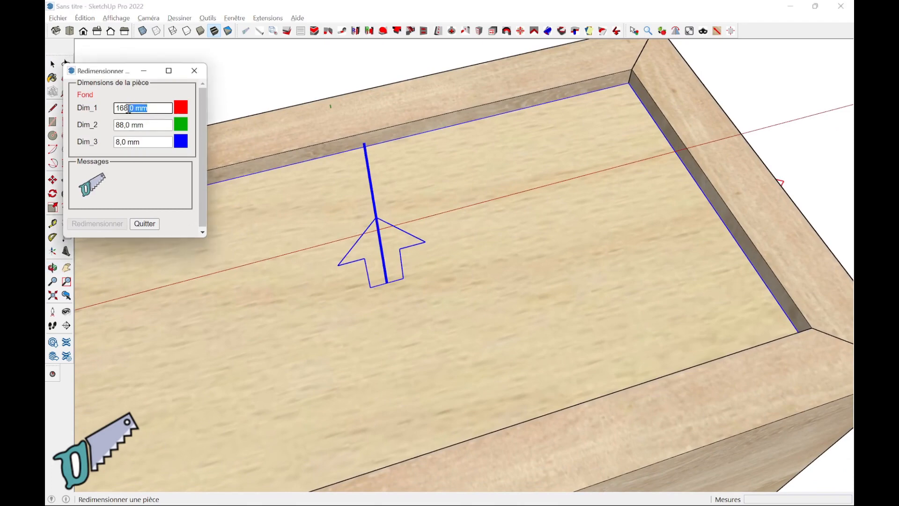
pyautogui.write('+1')
pyautogui.press('Tab')
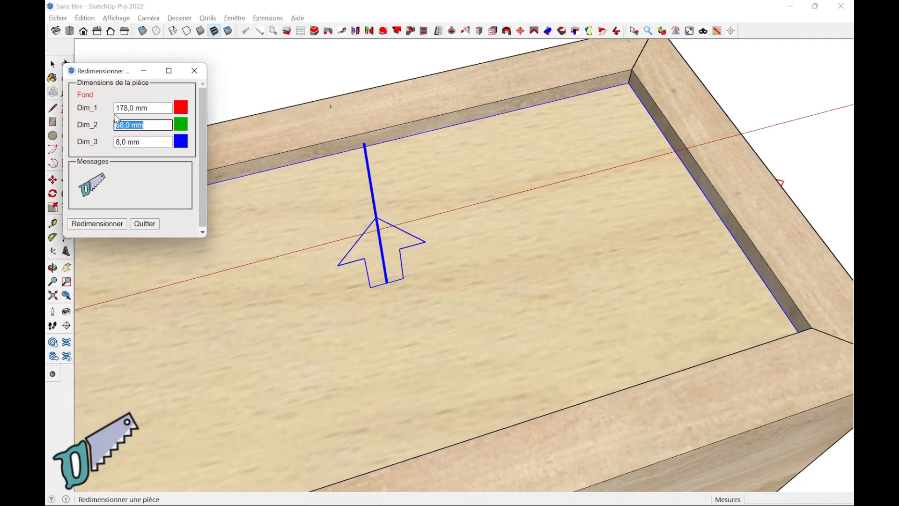
pyautogui.click(152, 123)
pyautogui.press('Tab')
pyautogui.click(96, 224)
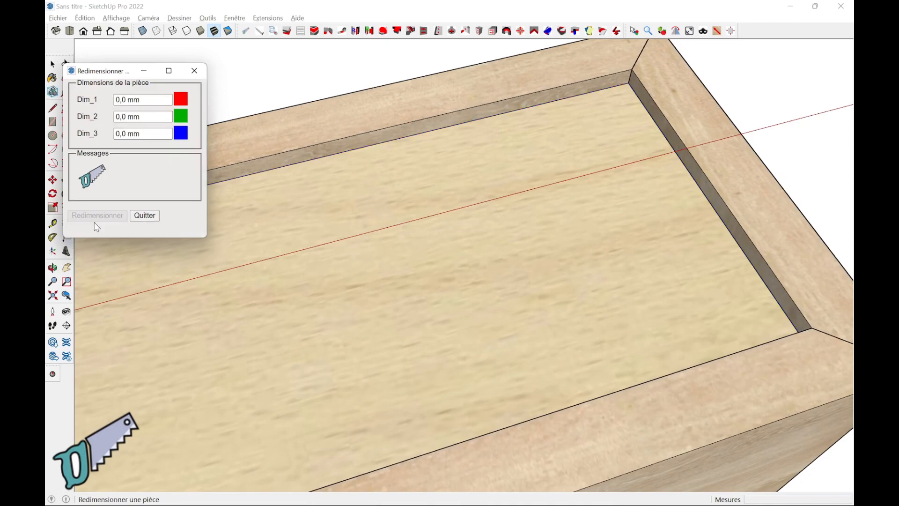
pyautogui.click(149, 217)
# - Show the model in X-ray and examine how the bottom panel and the top board fit into the sides
pyautogui.click(142, 31)
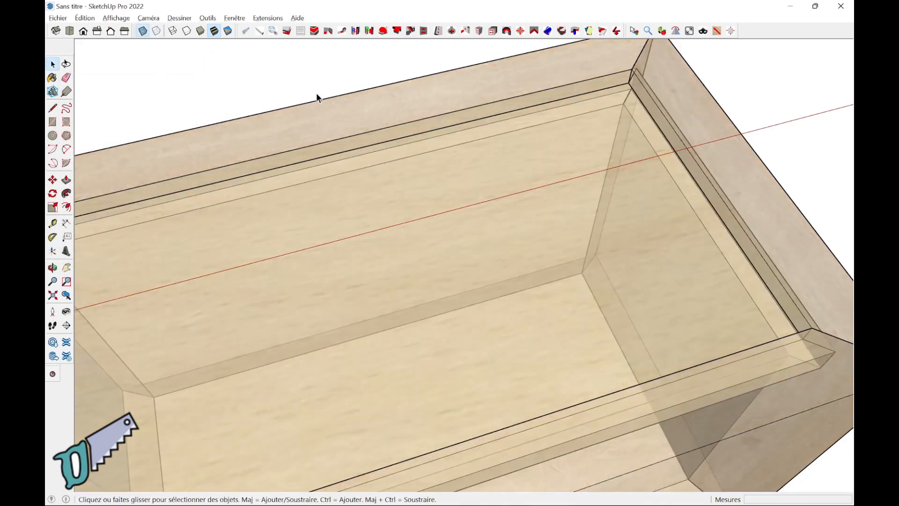
pyautogui.moveTo(317, 98); pyautogui.dragTo(390, 343, button='middle')
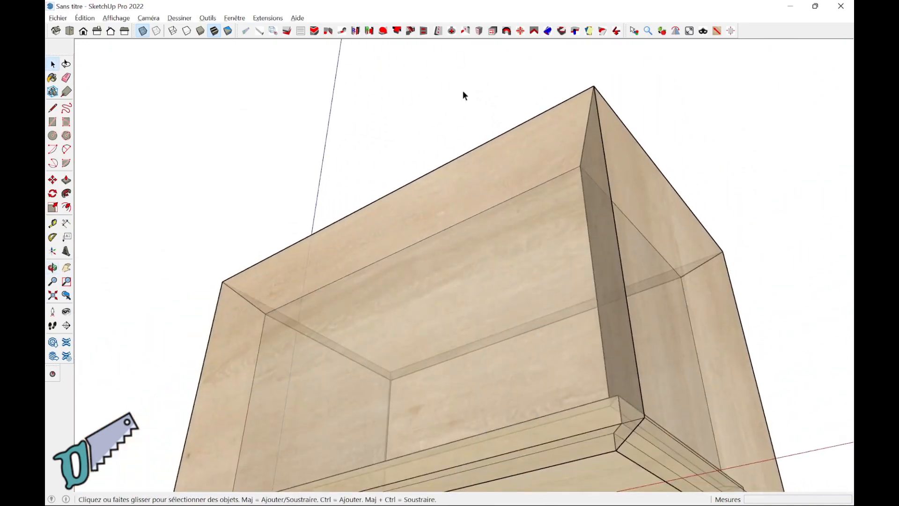
pyautogui.moveTo(464, 94); pyautogui.dragTo(401, 375, button='middle')
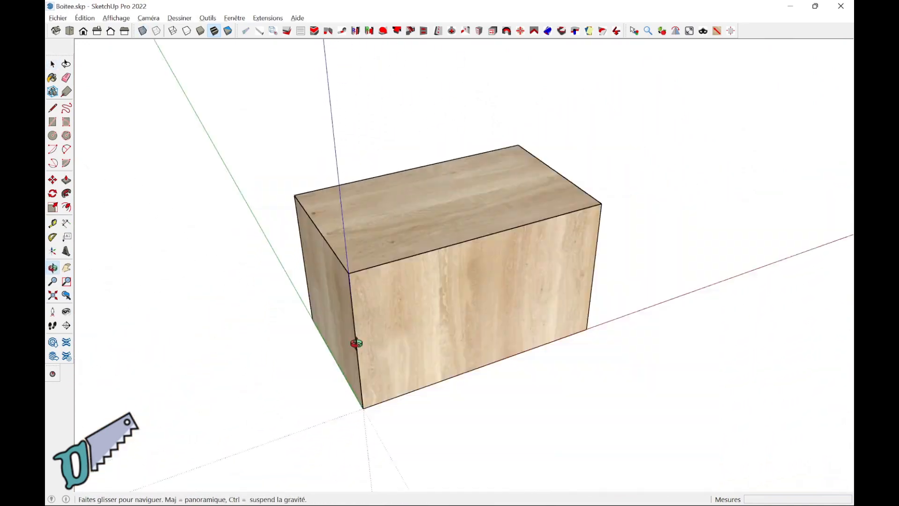
# - Generate the cutting list as csv with Edition_fiche, enlarge the Fiche debit display to read it in full, and close it
pyautogui.moveTo(358, 341)
pyautogui.mouseDown(button='middle')
pyautogui.moveTo(439, 333)
pyautogui.moveTo(357, 331)
pyautogui.mouseUp(button='middle')
pyautogui.click(273, 19)
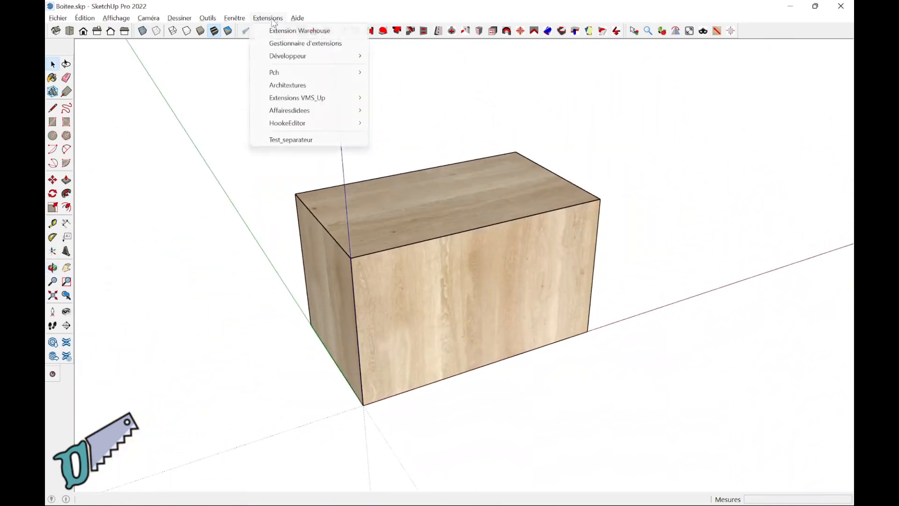
pyautogui.click(303, 101)
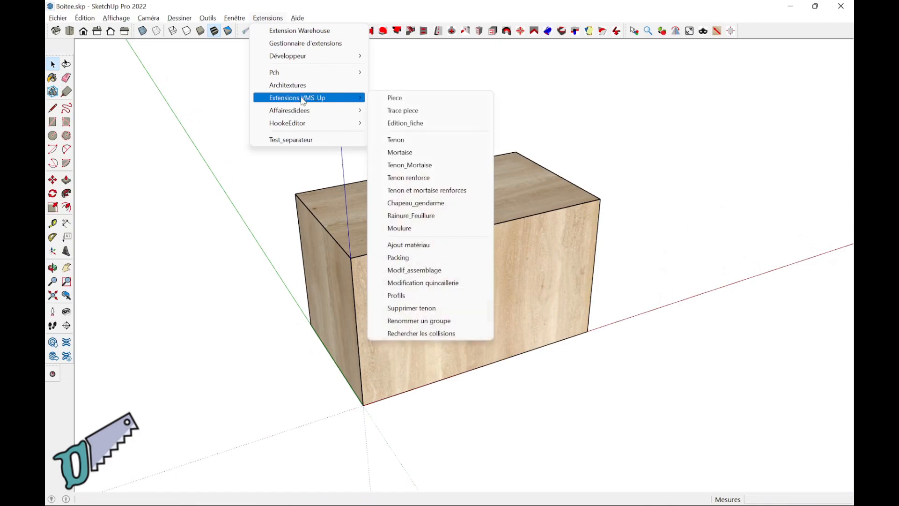
pyautogui.click(412, 123)
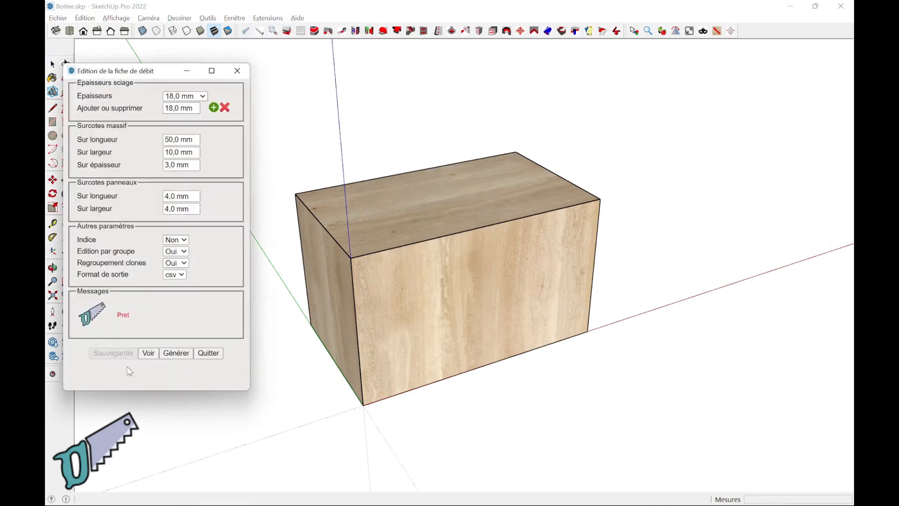
pyautogui.click(175, 353)
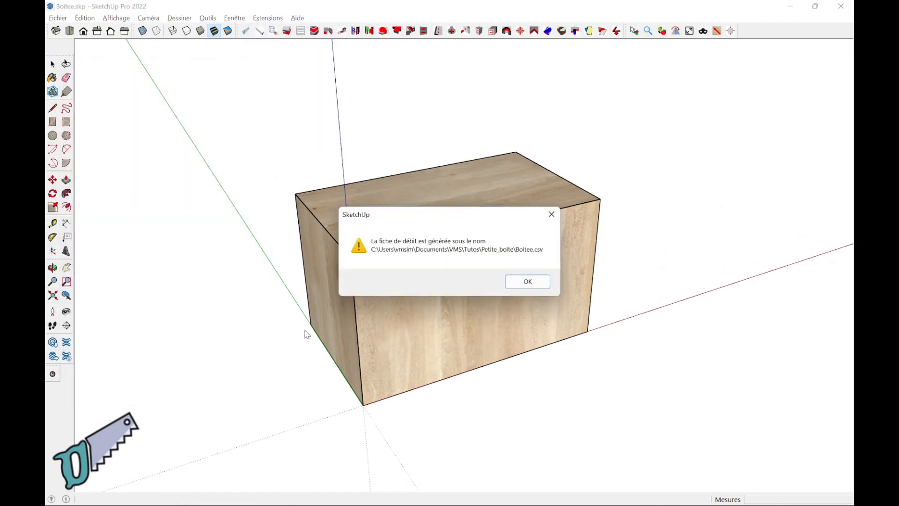
pyautogui.click(536, 283)
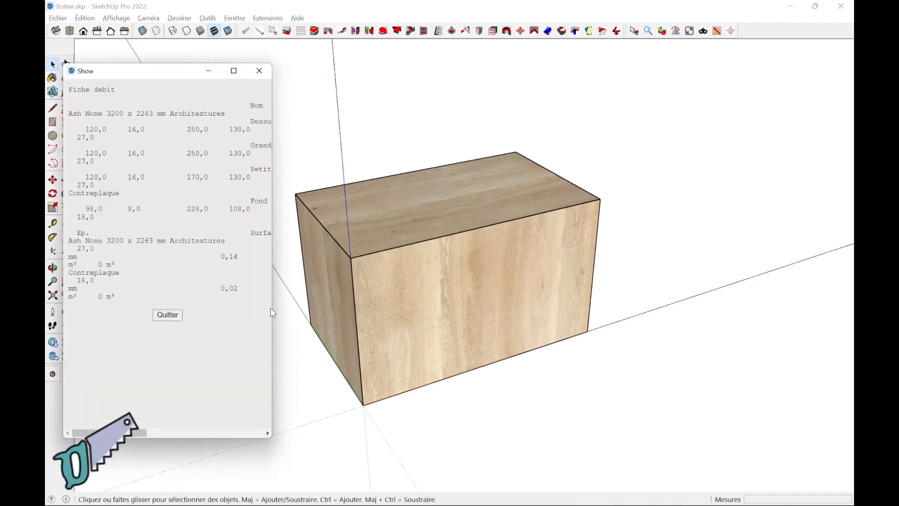
pyautogui.moveTo(272, 307); pyautogui.dragTo(692, 257)
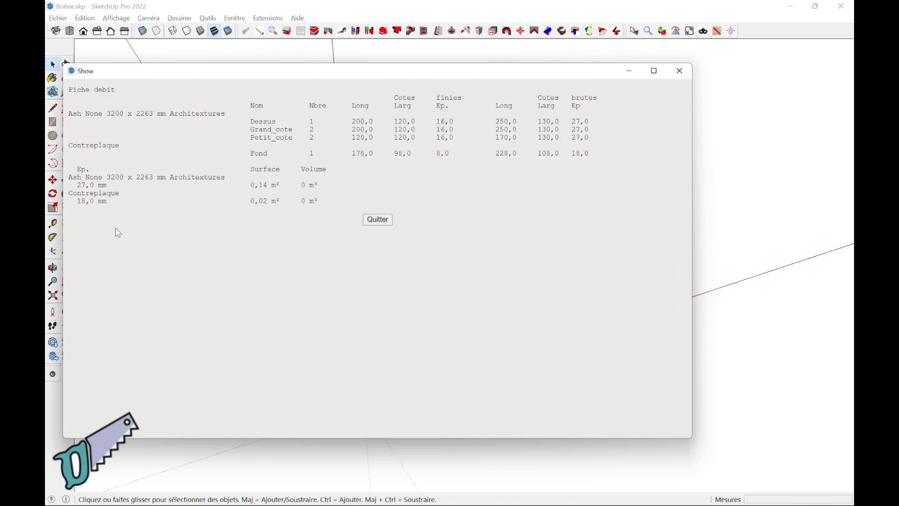
pyautogui.click(378, 219)
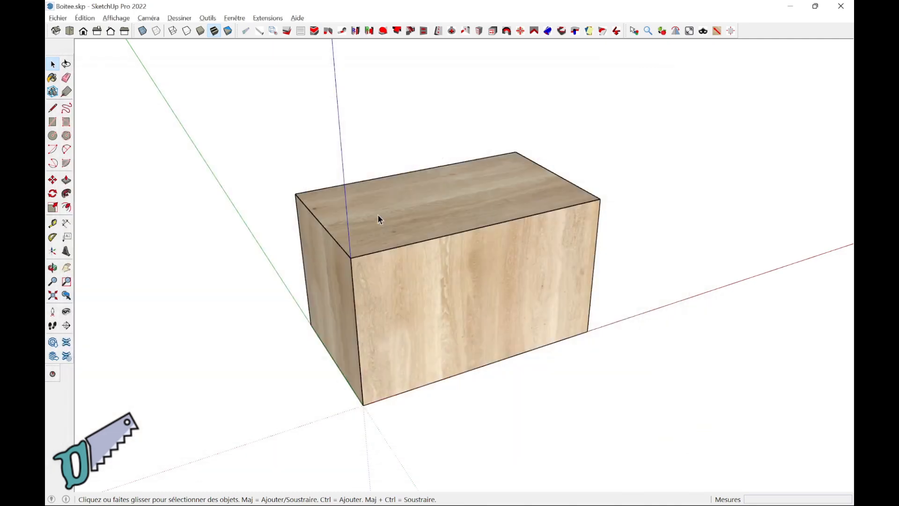
# - Generate Mise en page scenes for all parts of the box and check the Dessus, Petit_cote and Grand_cote scenes
pyautogui.click(493, 31)
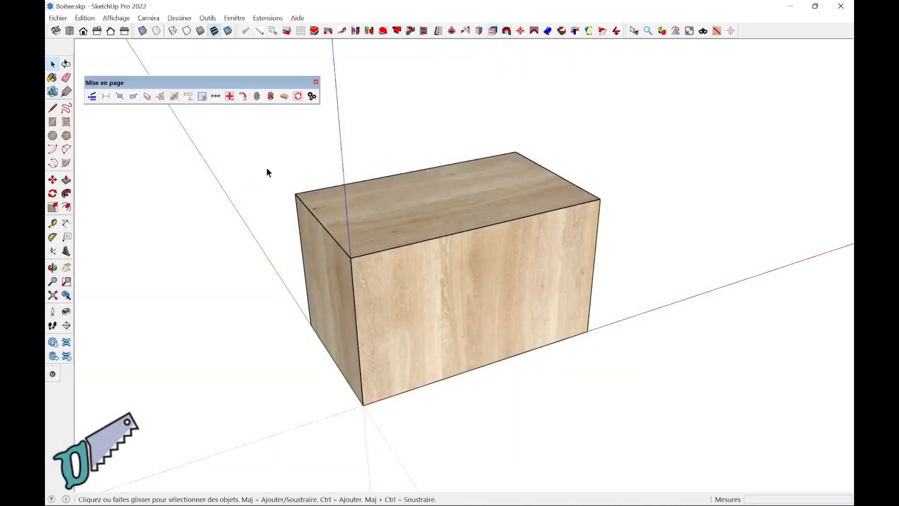
pyautogui.moveTo(261, 268); pyautogui.dragTo(710, 456)
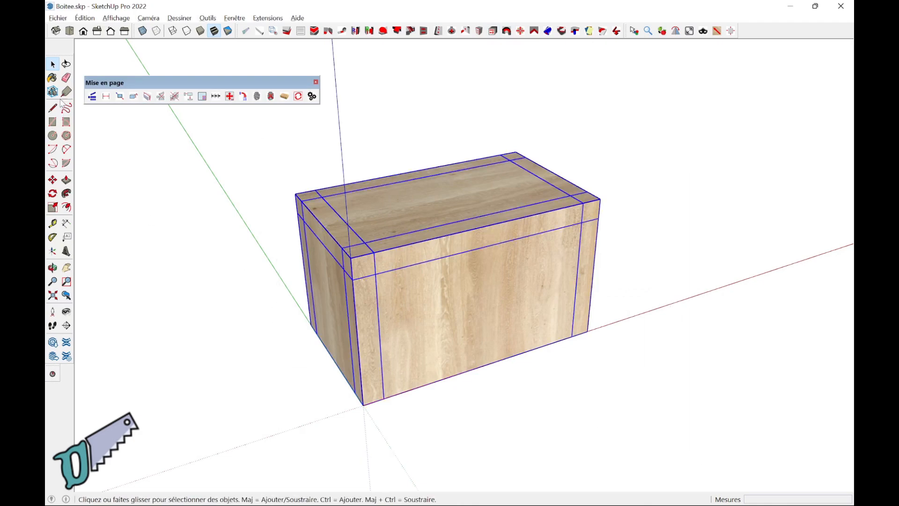
pyautogui.click(91, 99)
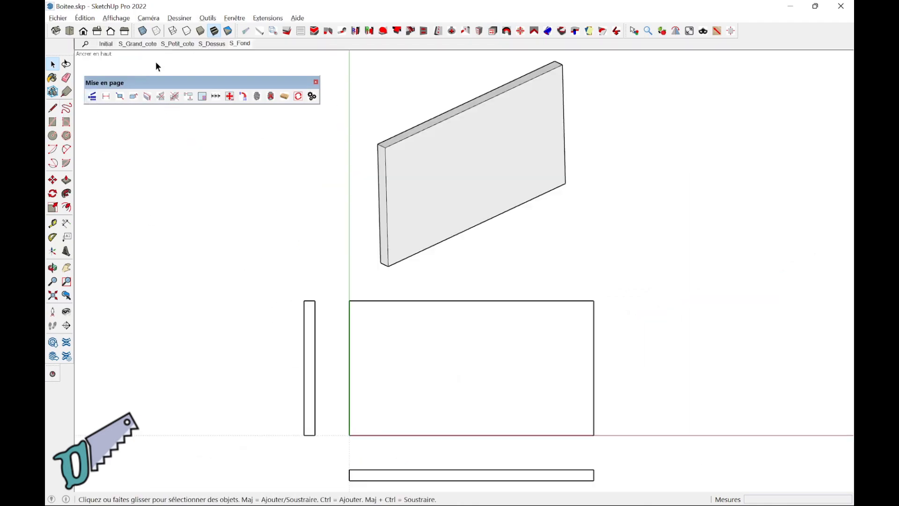
pyautogui.click(214, 45)
pyautogui.click(182, 45)
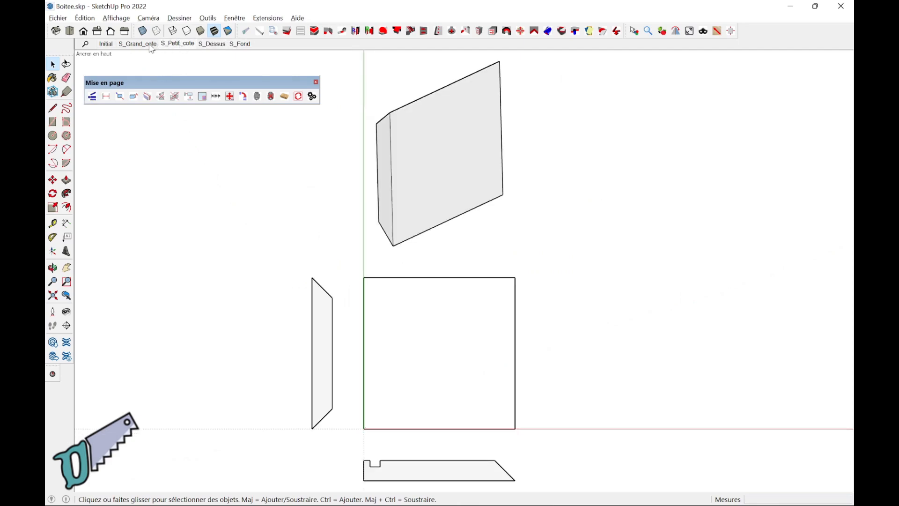
pyautogui.click(146, 46)
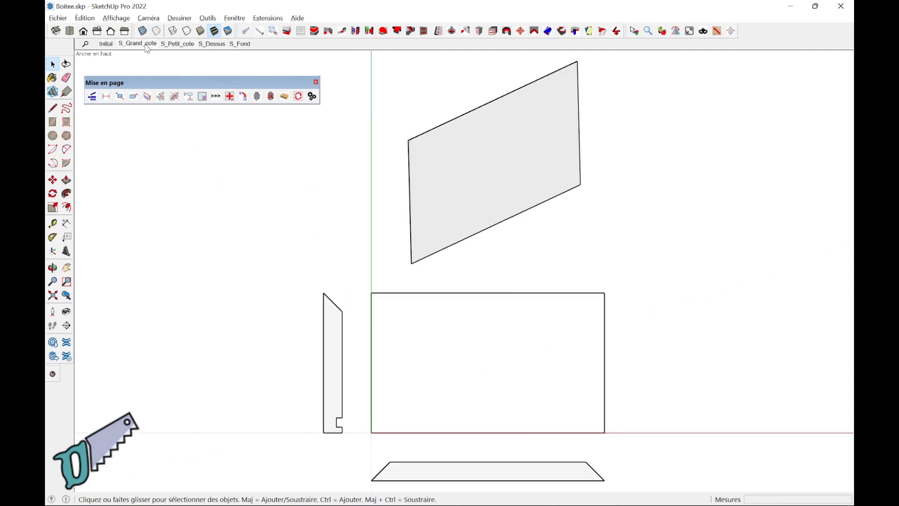
# - Add automatic overall dimensions to the part views in all scenes with Cotation and check the dimensioned side panels
pyautogui.click(106, 97)
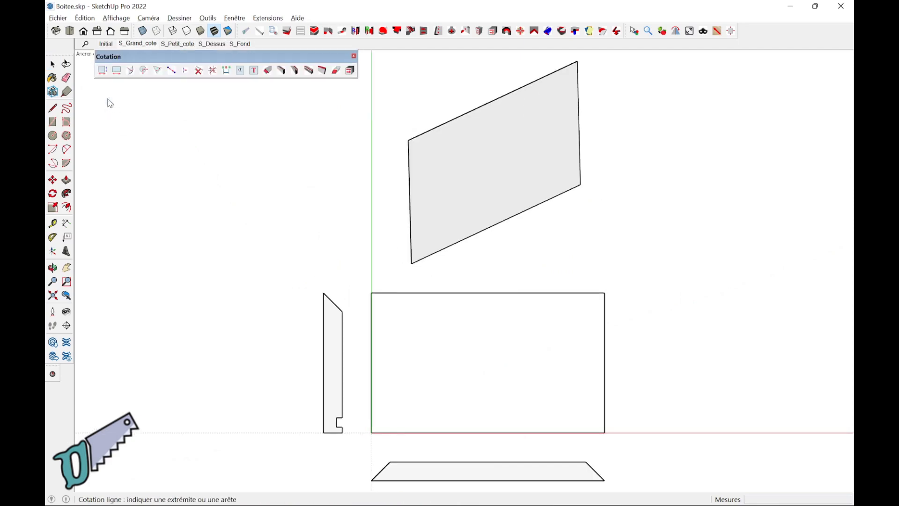
pyautogui.click(116, 74)
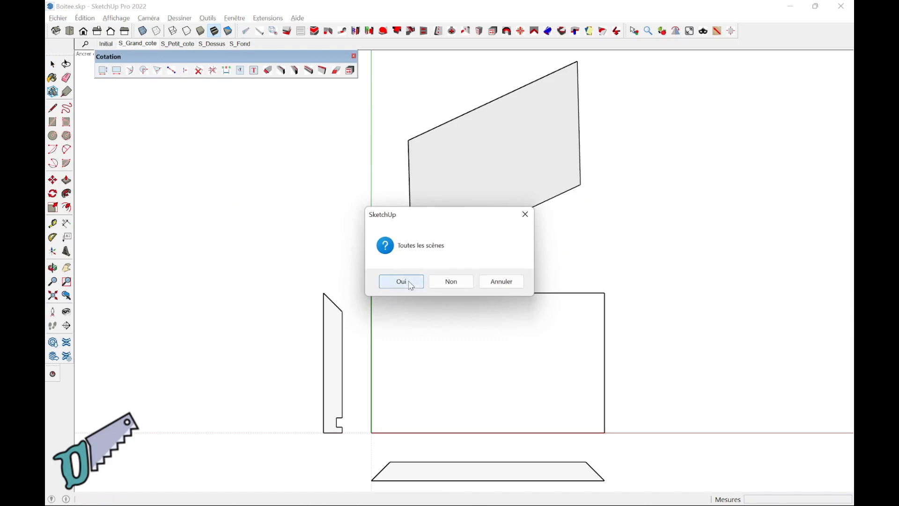
pyautogui.click(401, 282)
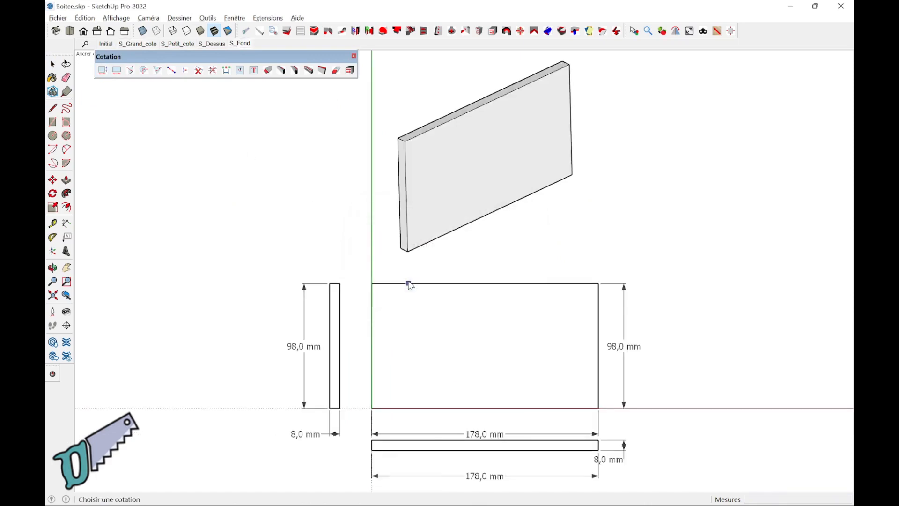
pyautogui.click(188, 45)
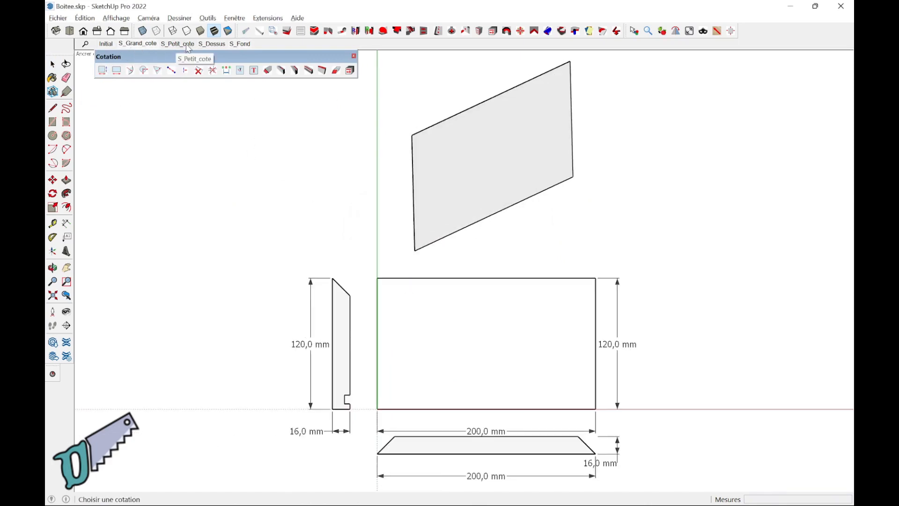
# - Check the overall dimensions on the part views in the S_Petit_cote, S_Dessus and S_Fond scenes
pyautogui.click(187, 45)
pyautogui.click(210, 45)
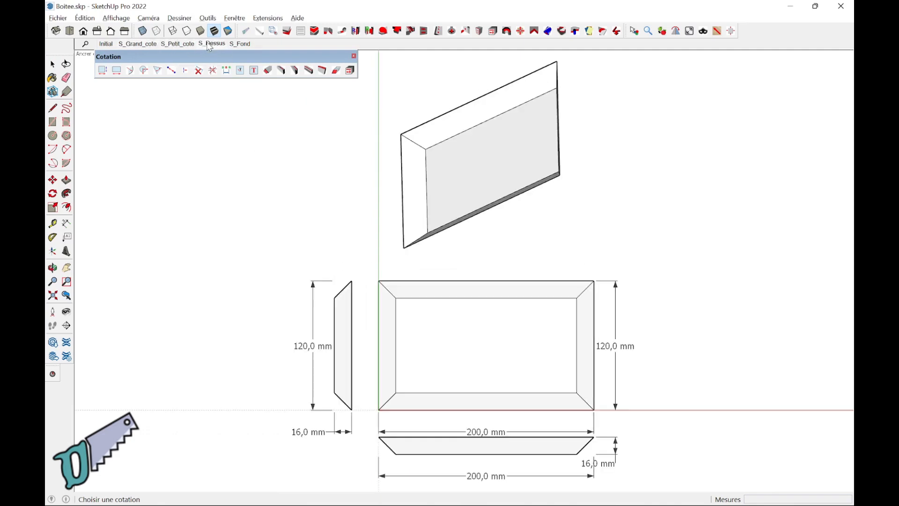
pyautogui.click(250, 46)
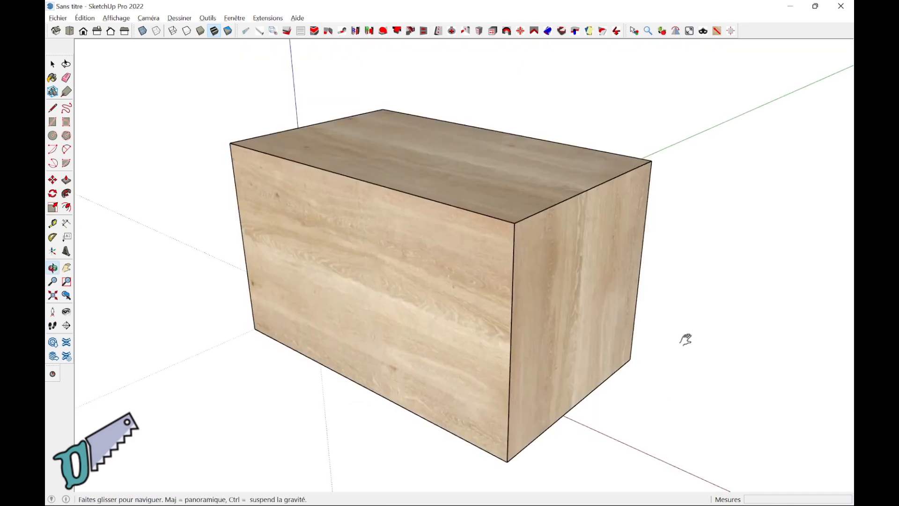
# - Select all parts of the box and set up a Scie Radiale cut with Coupe_gardée set to Oui
pyautogui.moveTo(686, 341)
pyautogui.mouseDown()
pyautogui.moveTo(690, 351)
pyautogui.moveTo(674, 351)
pyautogui.mouseUp()
pyautogui.press('space')
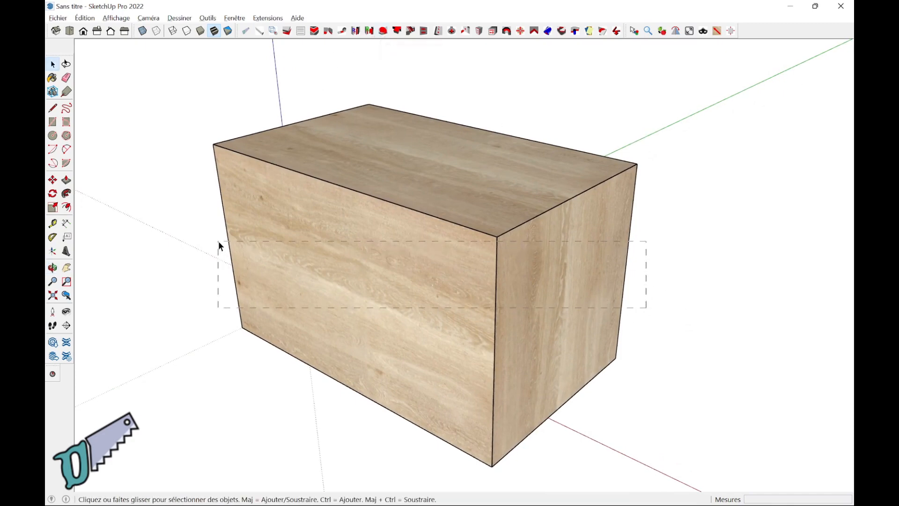
pyautogui.moveTo(218, 241); pyautogui.dragTo(218, 240)
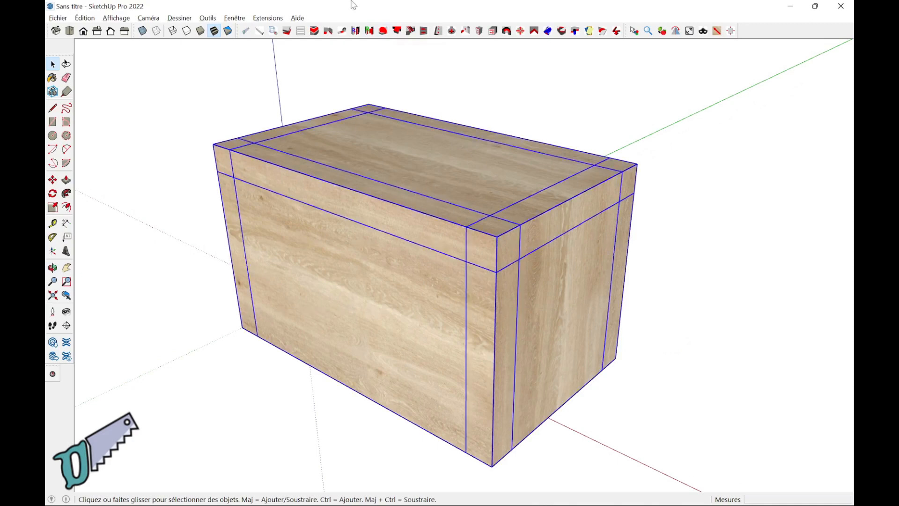
pyautogui.click(396, 34)
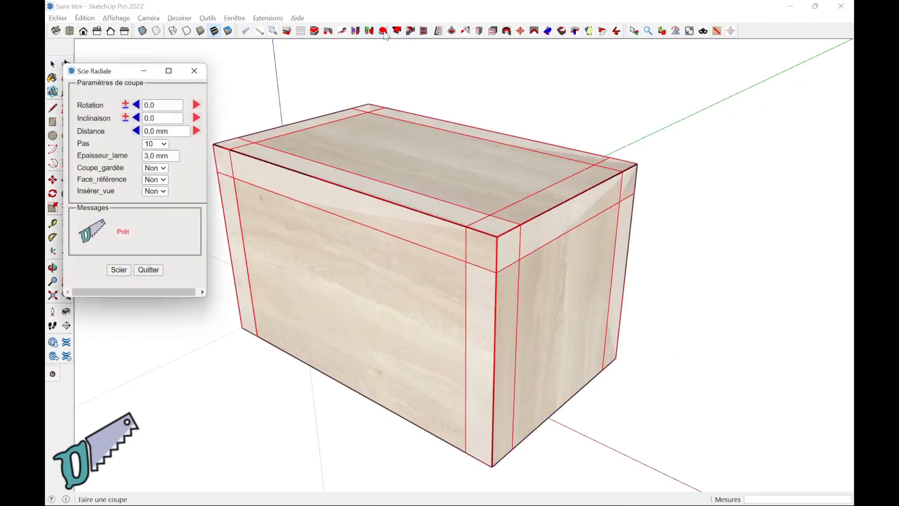
pyautogui.click(163, 169)
pyautogui.click(154, 185)
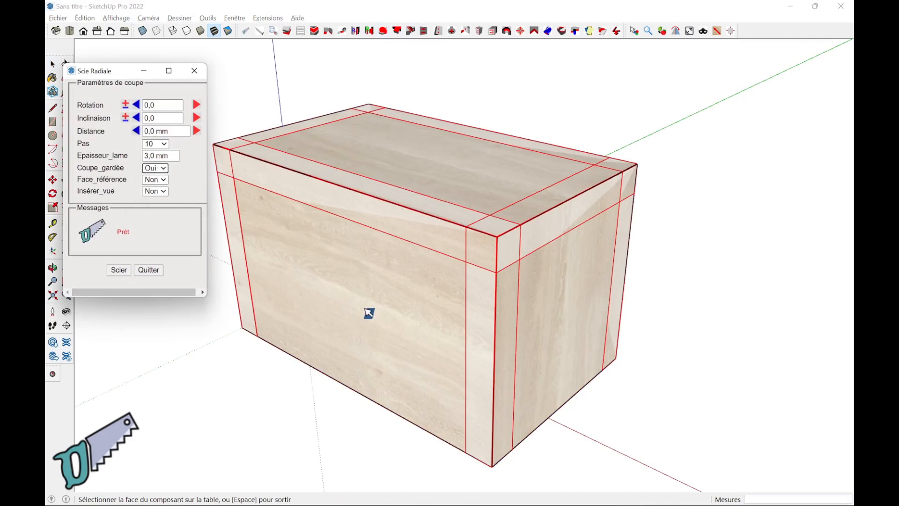
# - Saw horizontally through the whole box about 26 mm below its top, using the large front face and front corner edge as references
pyautogui.click(432, 344)
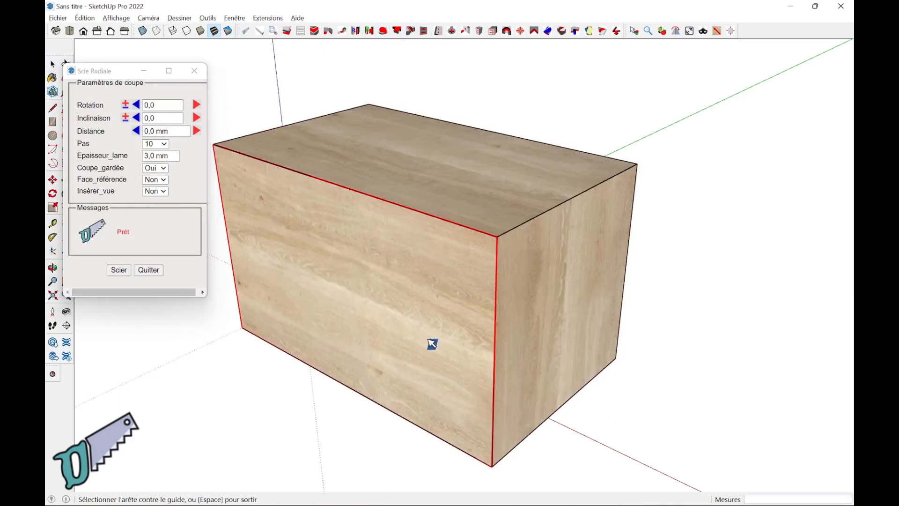
pyautogui.click(496, 337)
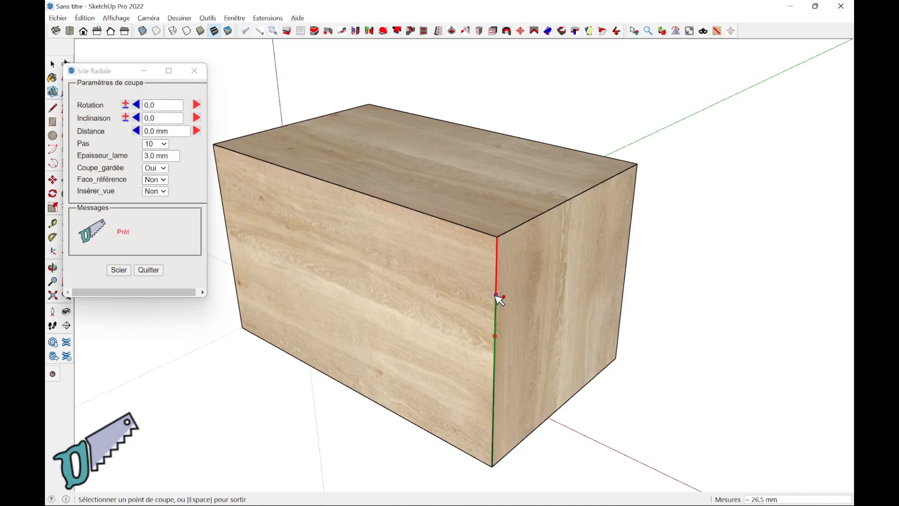
pyautogui.click(497, 294)
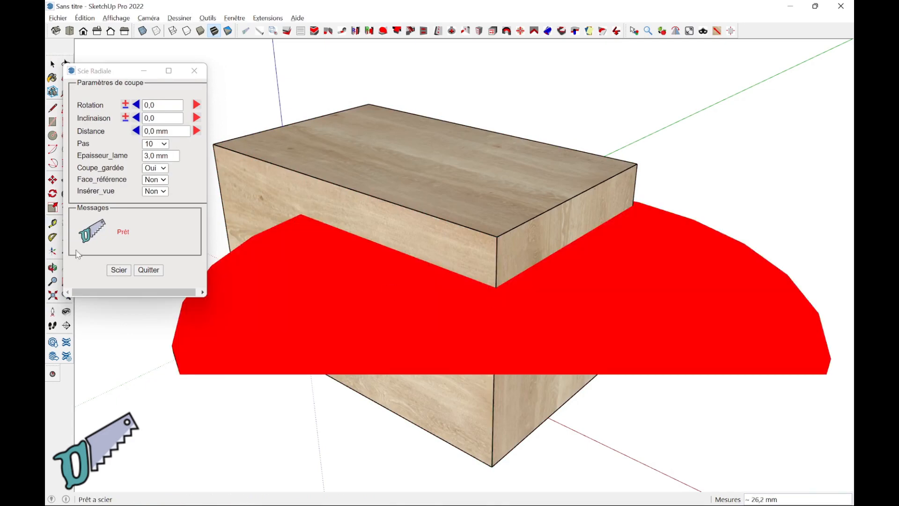
pyautogui.click(118, 270)
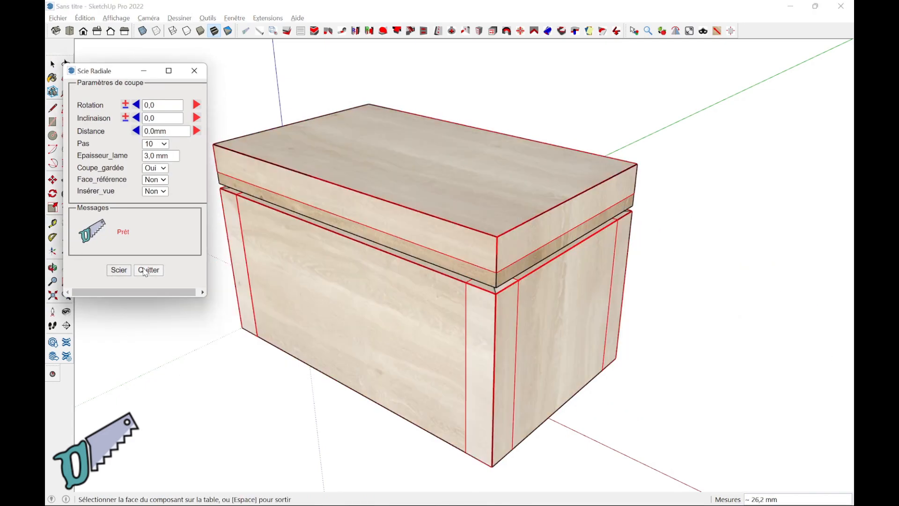
pyautogui.click(148, 270)
pyautogui.moveTo(180, 294); pyautogui.dragTo(737, 325, button='middle')
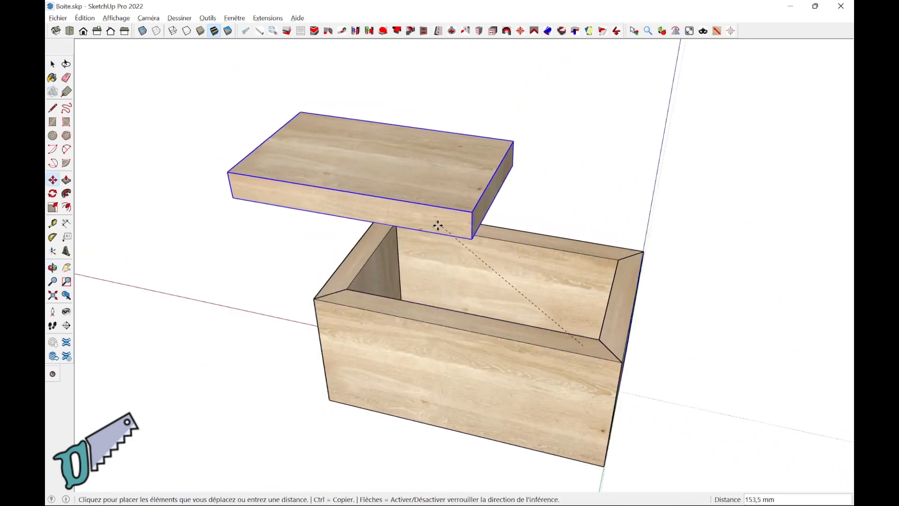
# - Move the lid board about 35 mm so it rests on the box rim, offset to leave the interior partly open
pyautogui.moveTo(429, 225); pyautogui.dragTo(458, 263, button='middle')
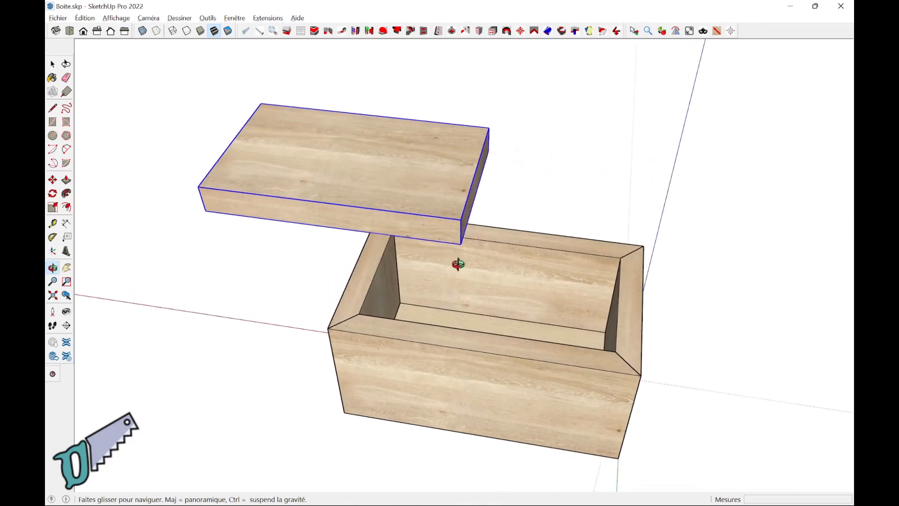
pyautogui.moveTo(458, 264); pyautogui.dragTo(361, 300, button='middle')
pyautogui.press('m')
pyautogui.click(361, 300)
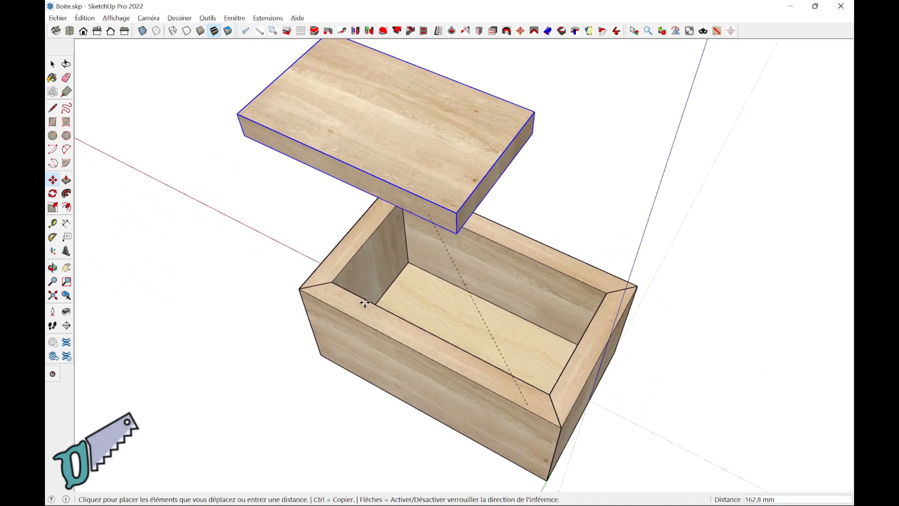
pyautogui.moveTo(365, 302); pyautogui.dragTo(404, 295, button='middle')
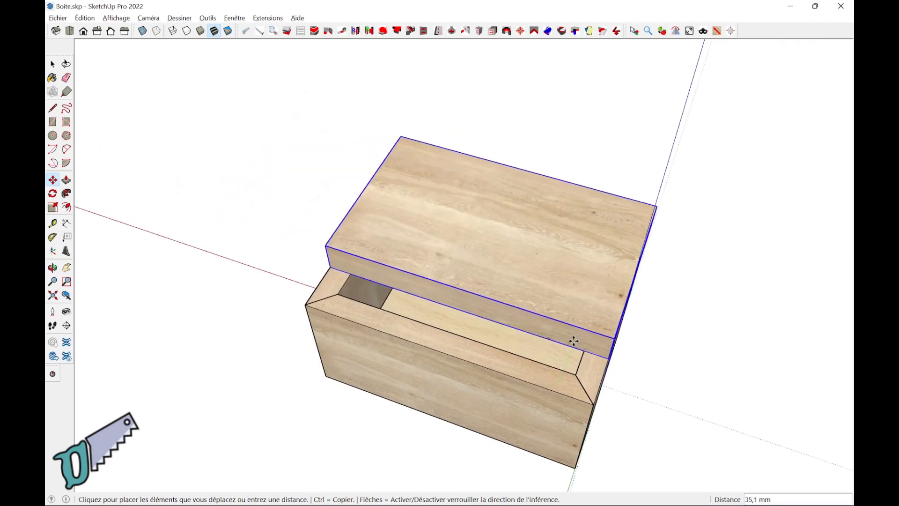
pyautogui.click(572, 340)
pyautogui.press('space')
pyautogui.moveTo(311, 373); pyautogui.dragTo(736, 255, button='middle')
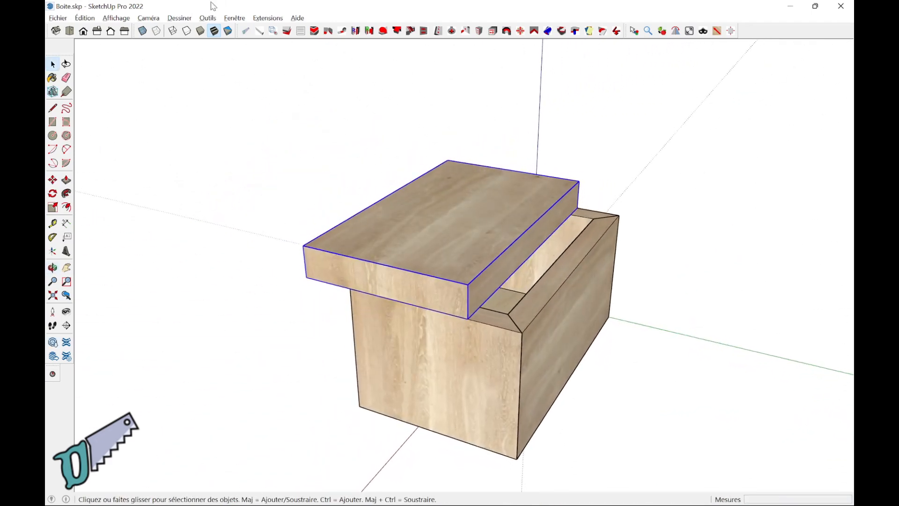
pyautogui.click(247, 32)
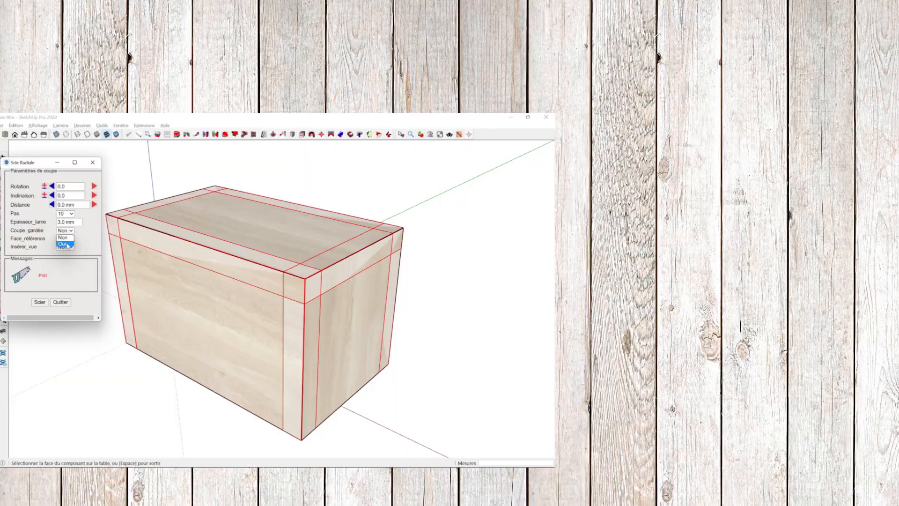
# - Cut the closed box into a lid and a base with the Scie Radiale, about 26 mm below the top
pyautogui.click(260, 354)
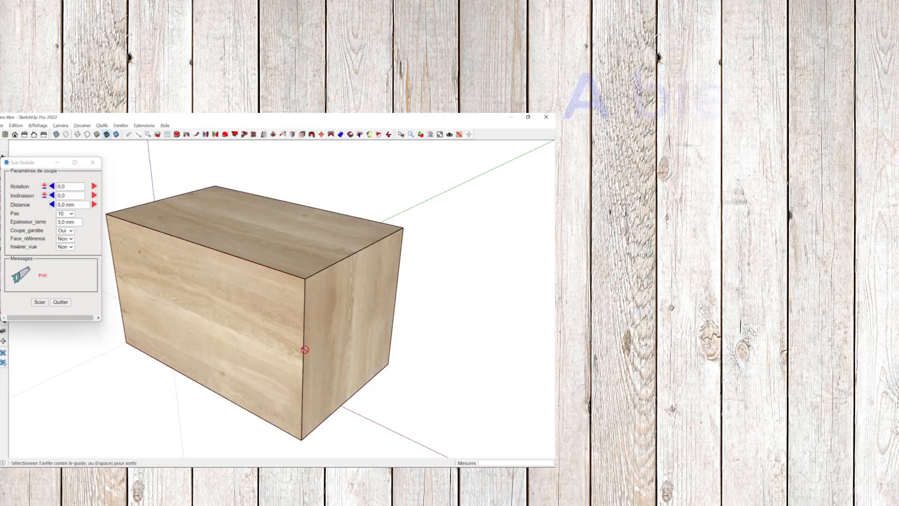
pyautogui.click(304, 315)
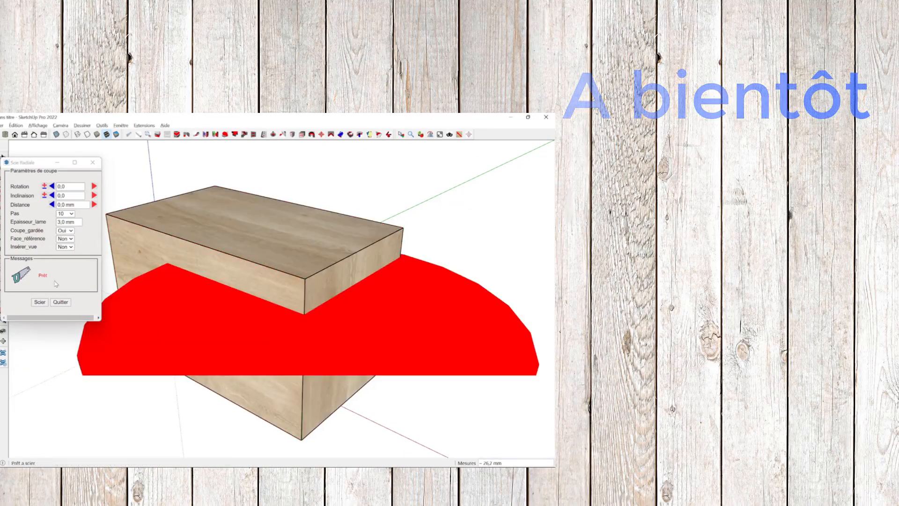
pyautogui.click(39, 302)
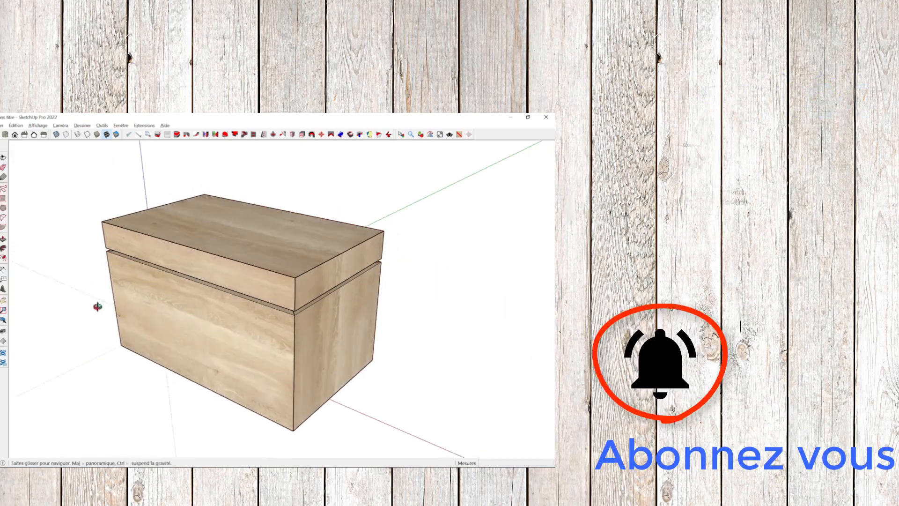